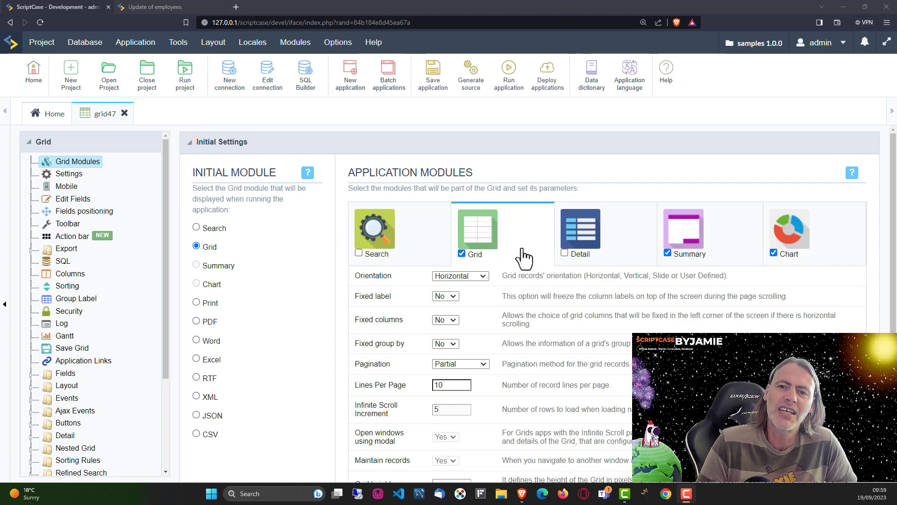
- Run the grid47 application and inspect its output page, comparing it with the grid's module settings
{"action": "left_click", "coordinate": [510, 78]}
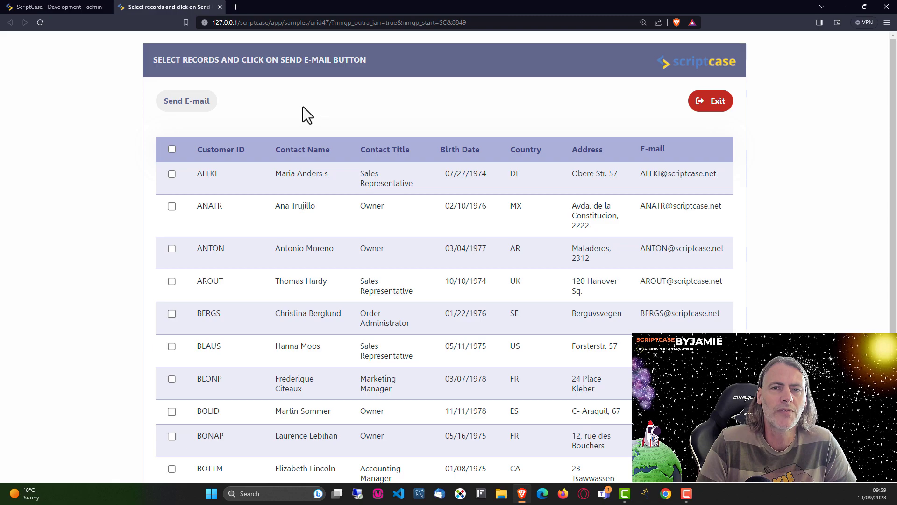
{"action": "left_click", "coordinate": [53, 6]}
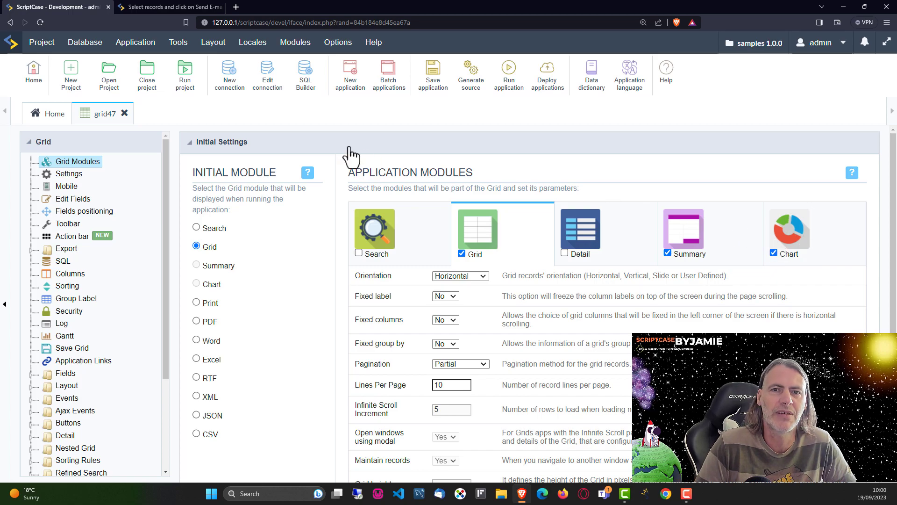
{"action": "left_click", "coordinate": [142, 7]}
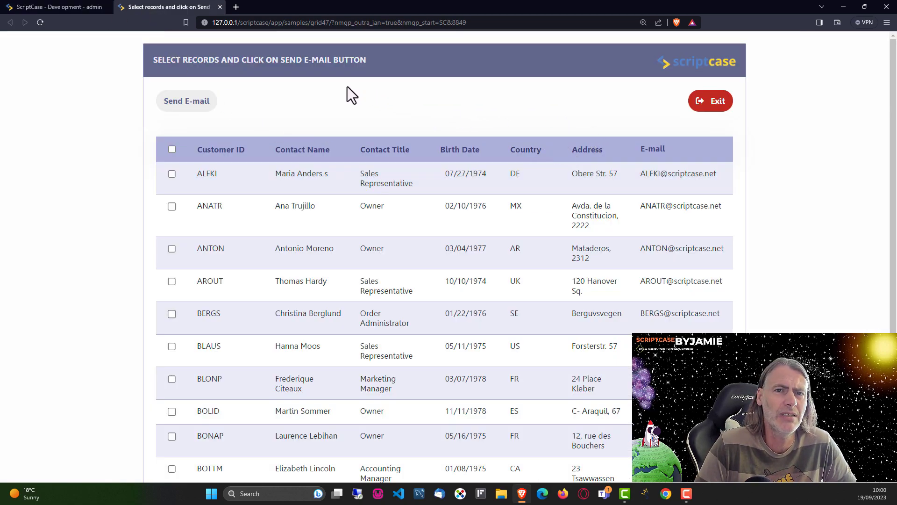
{"action": "left_click", "coordinate": [37, 6]}
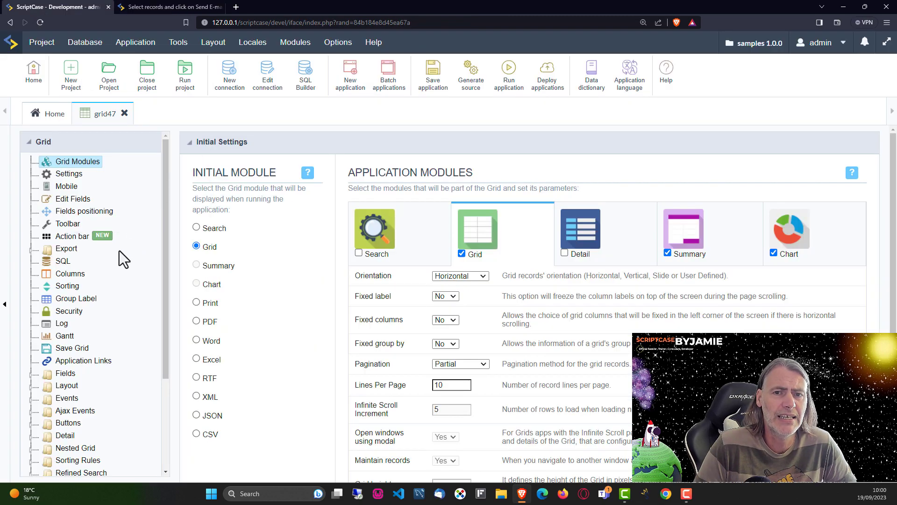
- Compare the grid's enabled application modules with the buttons placed on its desktop toolbar
{"action": "left_click", "coordinate": [67, 223]}
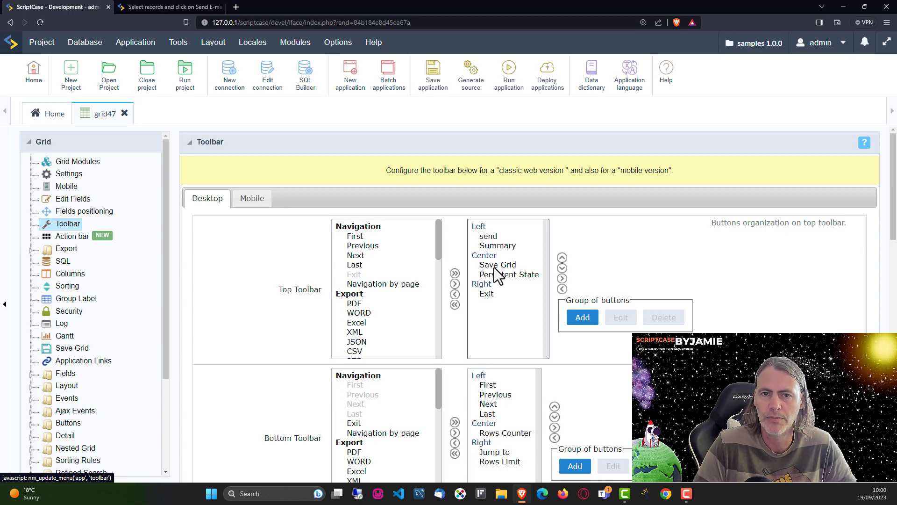
{"action": "left_click", "coordinate": [70, 162]}
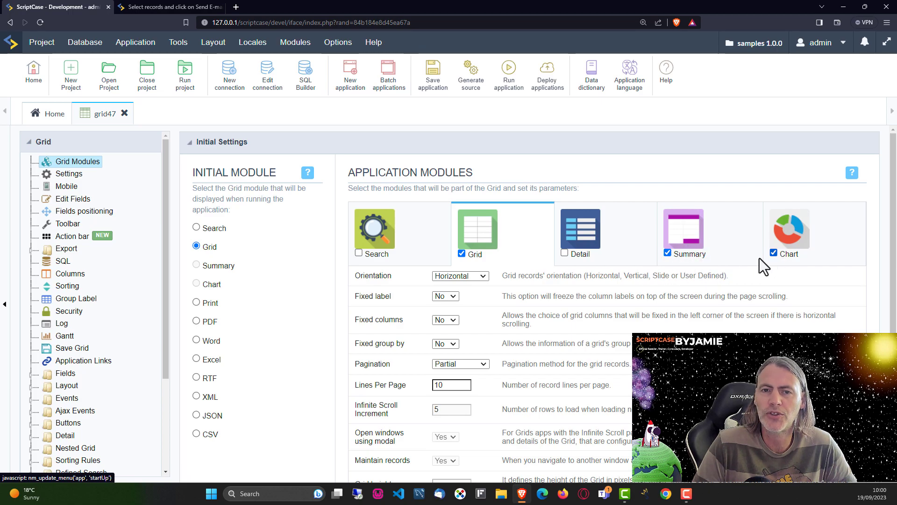
{"action": "left_click", "coordinate": [68, 224]}
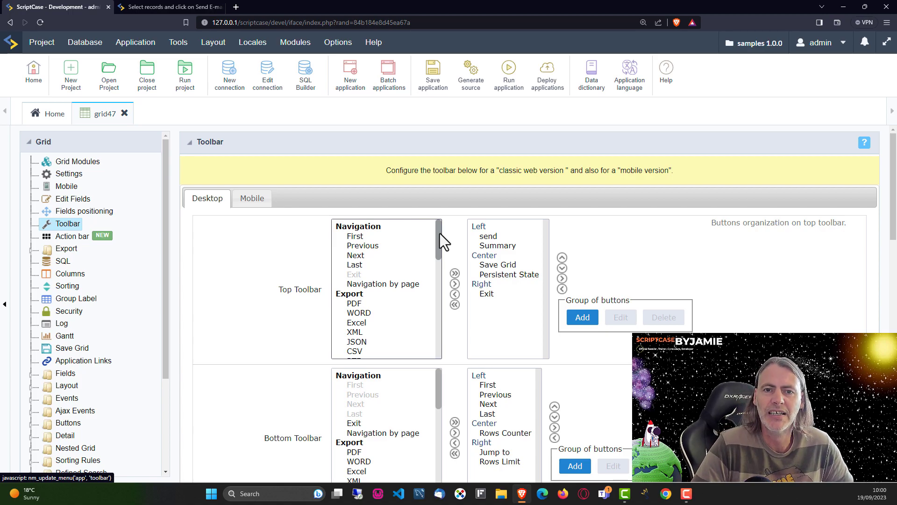
{"action": "mouse_move", "coordinate": [439, 234]}
{"action": "left_mouse_down"}
{"action": "mouse_move", "coordinate": [437, 338]}
{"action": "mouse_move", "coordinate": [449, 228]}
{"action": "left_mouse_up"}
{"action": "left_click", "coordinate": [296, 253]}
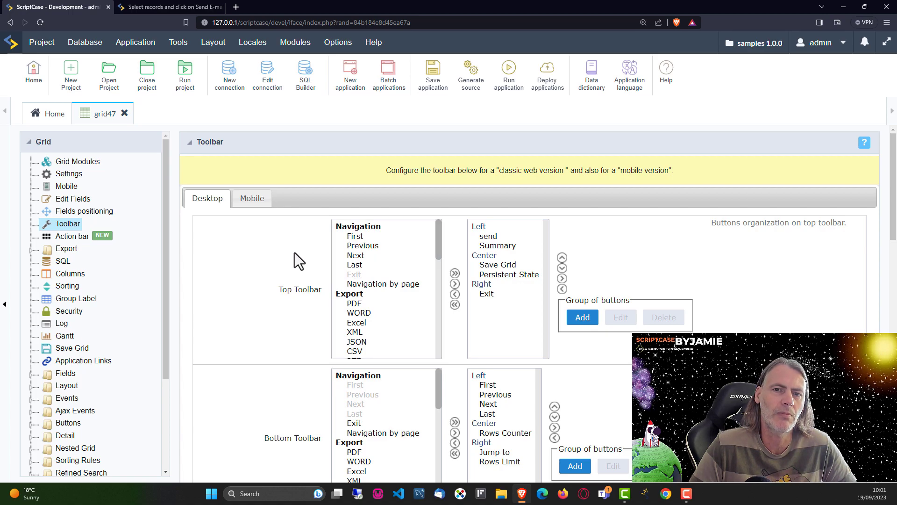
{"action": "left_click", "coordinate": [71, 162]}
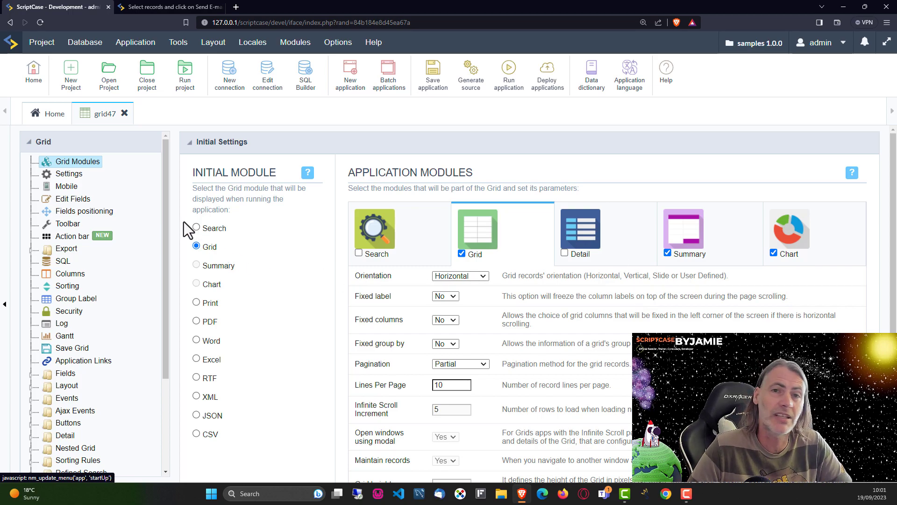
- Open the field selection for the dynamic Group By and add regionid as a Group By field
{"action": "left_click_drag", "start_coordinate": [164, 217], "coordinate": [156, 317]}
{"action": "left_click", "coordinate": [35, 379]}
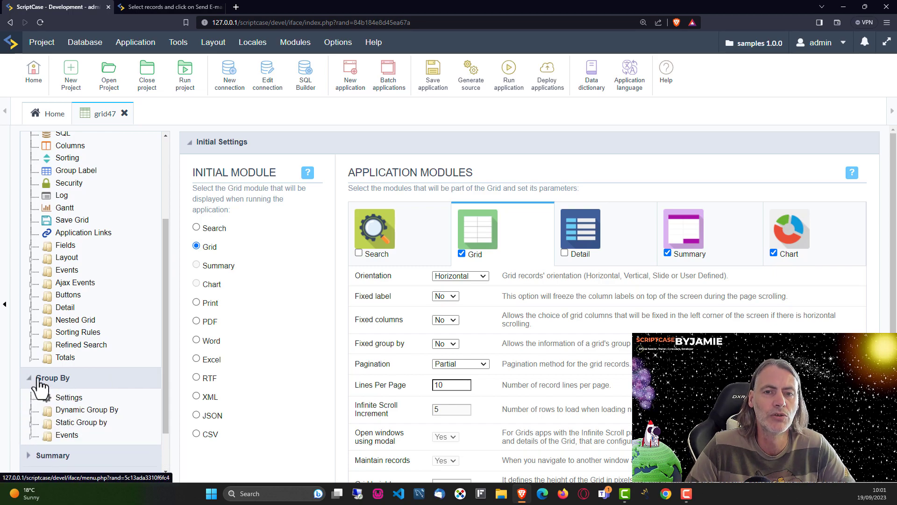
{"action": "left_click", "coordinate": [31, 423]}
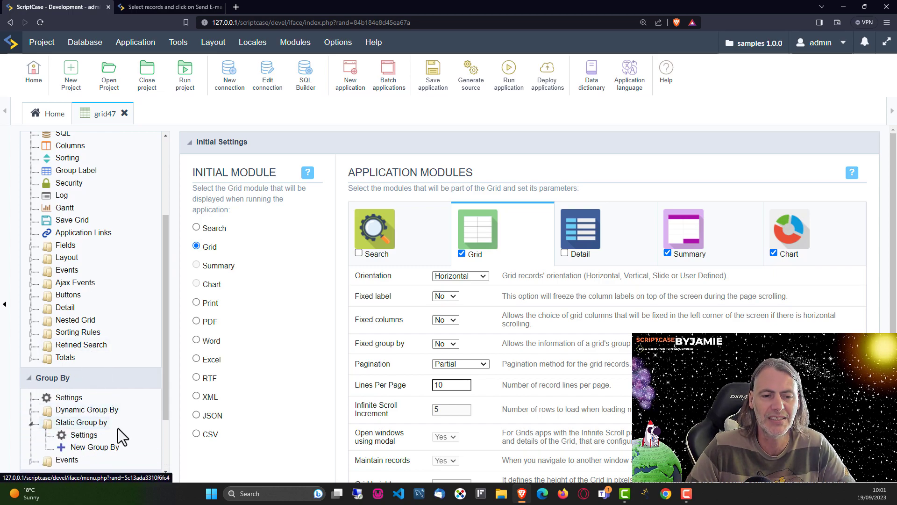
{"action": "scroll", "coordinate": [127, 429], "scroll_direction": "down", "scroll_amount": 2}
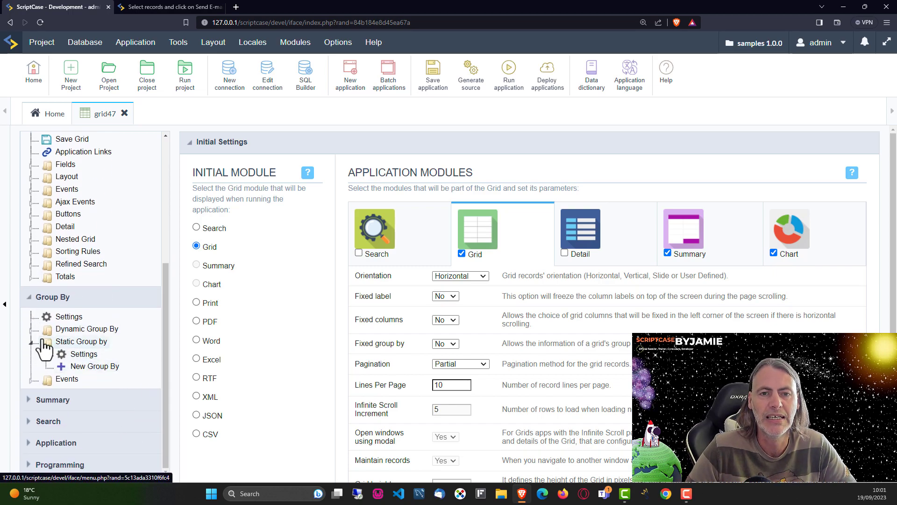
{"action": "left_click", "coordinate": [31, 331]}
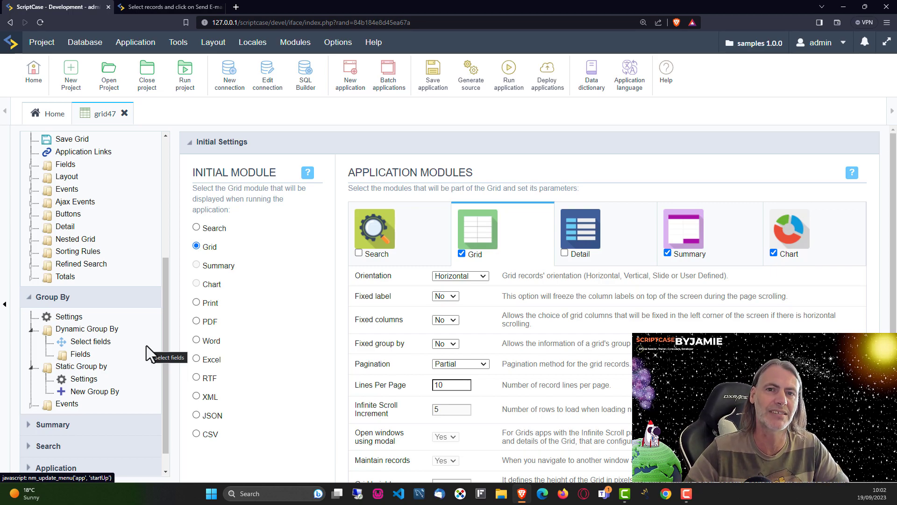
{"action": "left_click", "coordinate": [86, 346]}
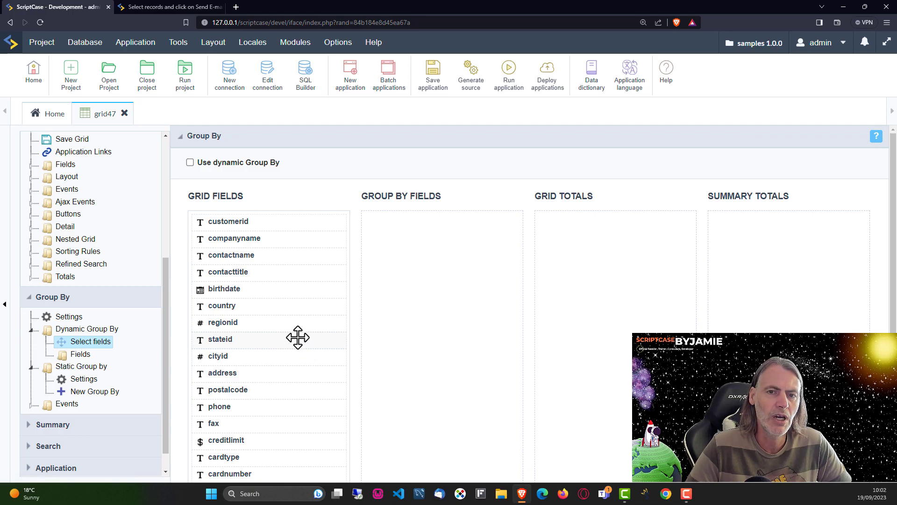
{"action": "left_click_drag", "start_coordinate": [243, 323], "coordinate": [405, 247]}
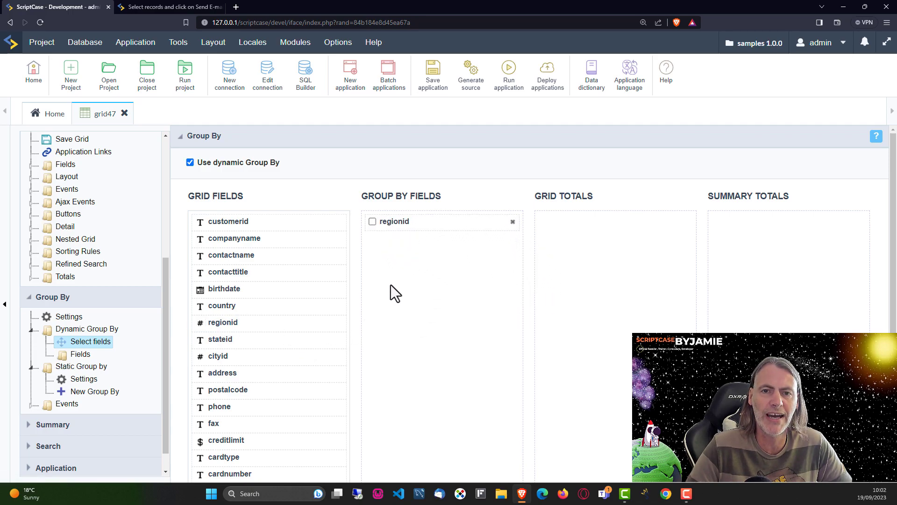
- Add Record Count to the summary totals and creditlimit to the grid totals of the dynamic Group By
{"action": "scroll", "coordinate": [348, 301], "scroll_direction": "down", "scroll_amount": 1}
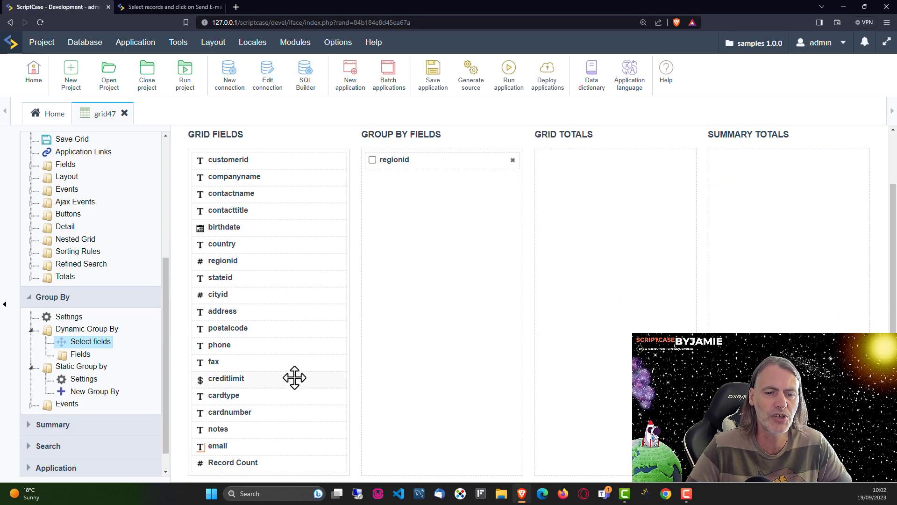
{"action": "left_click_drag", "start_coordinate": [226, 463], "coordinate": [740, 169]}
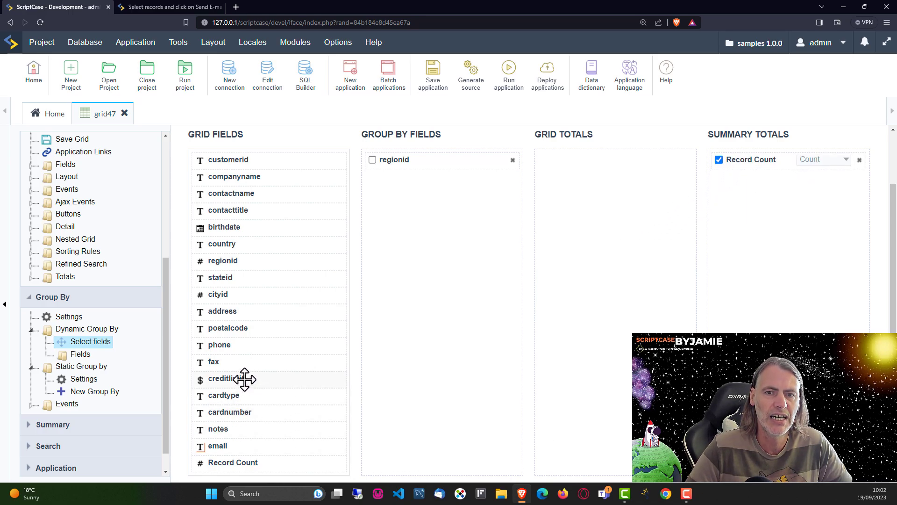
{"action": "left_click_drag", "start_coordinate": [226, 378], "coordinate": [576, 207]}
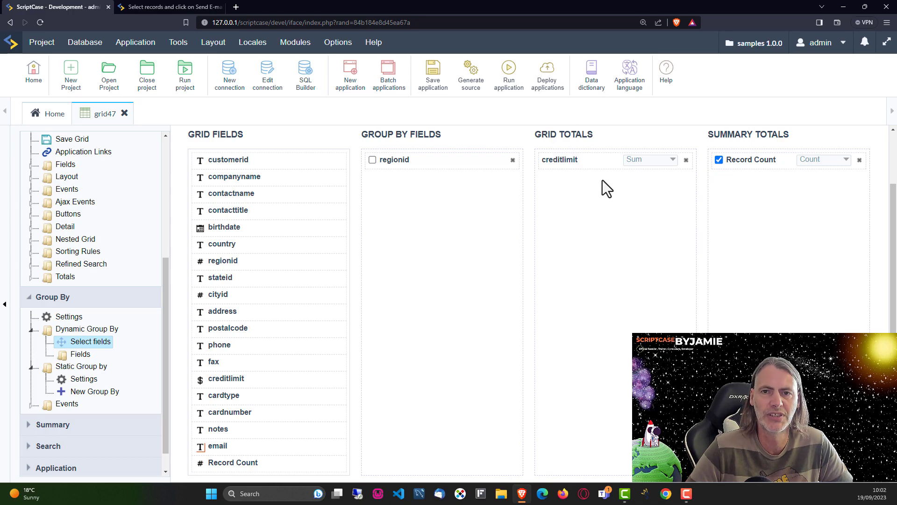
- Examine the aggregate functions offered for the creditlimit grid total and the list of fields used in the grid
{"action": "left_click", "coordinate": [672, 162]}
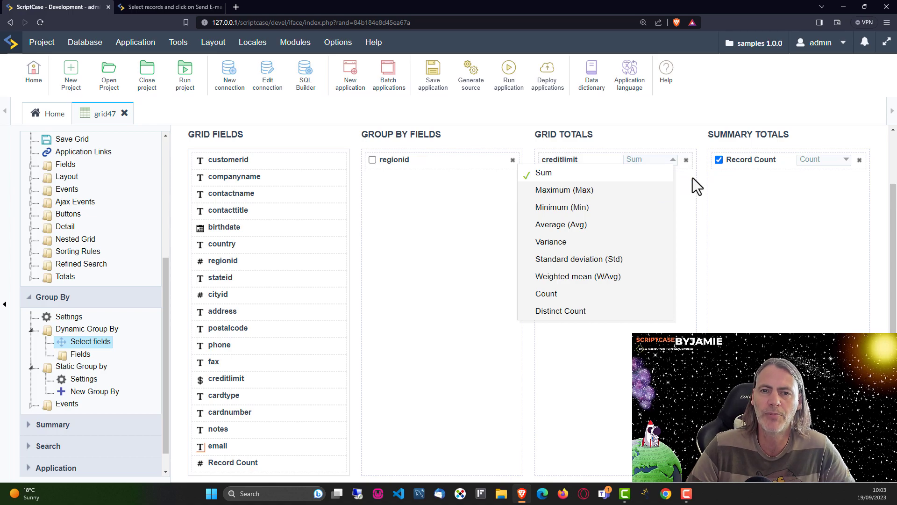
{"action": "left_click", "coordinate": [692, 178]}
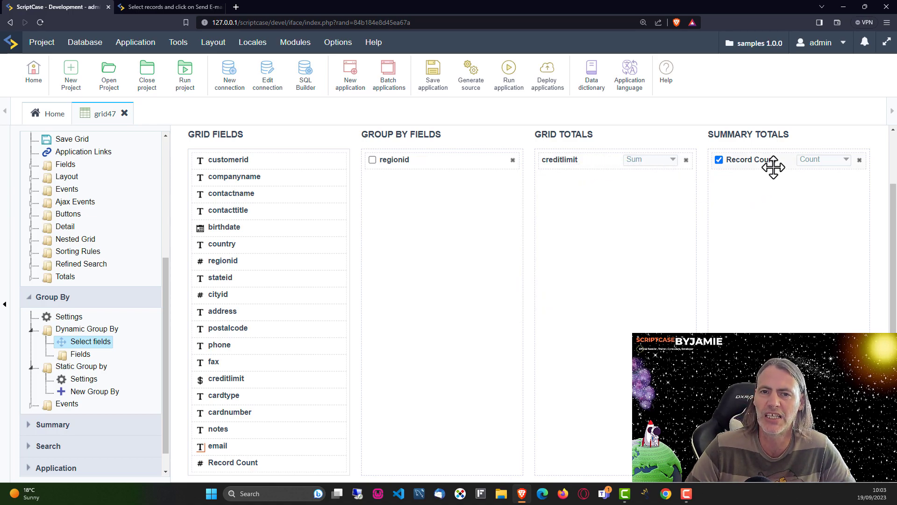
{"action": "left_click", "coordinate": [674, 162]}
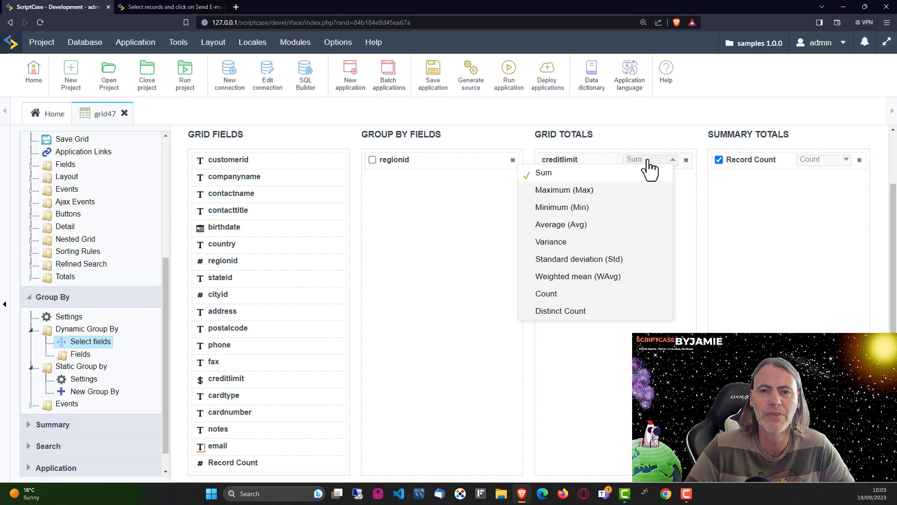
{"action": "left_click", "coordinate": [686, 178]}
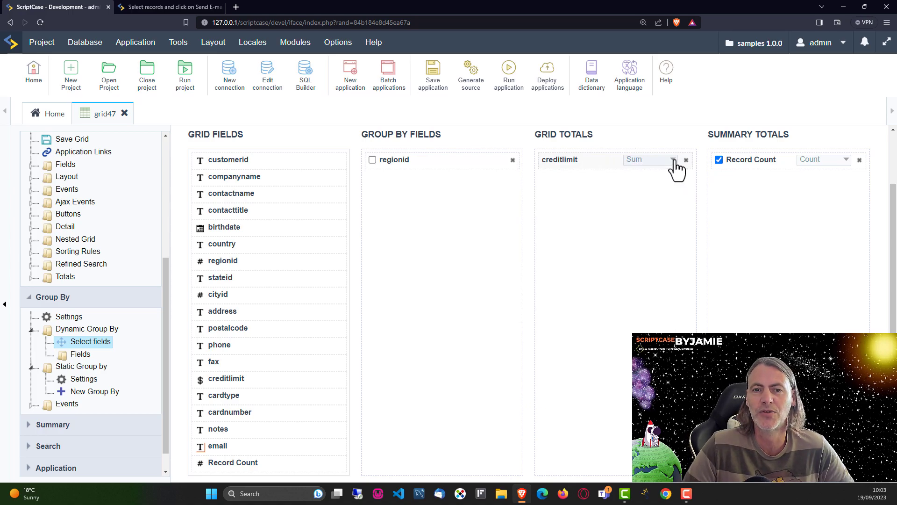
{"action": "left_click", "coordinate": [674, 160]}
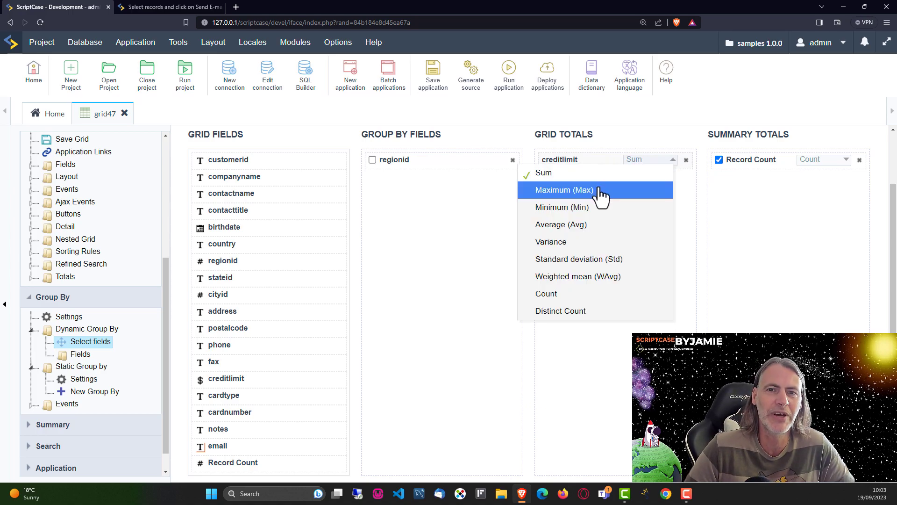
{"action": "left_click", "coordinate": [694, 188]}
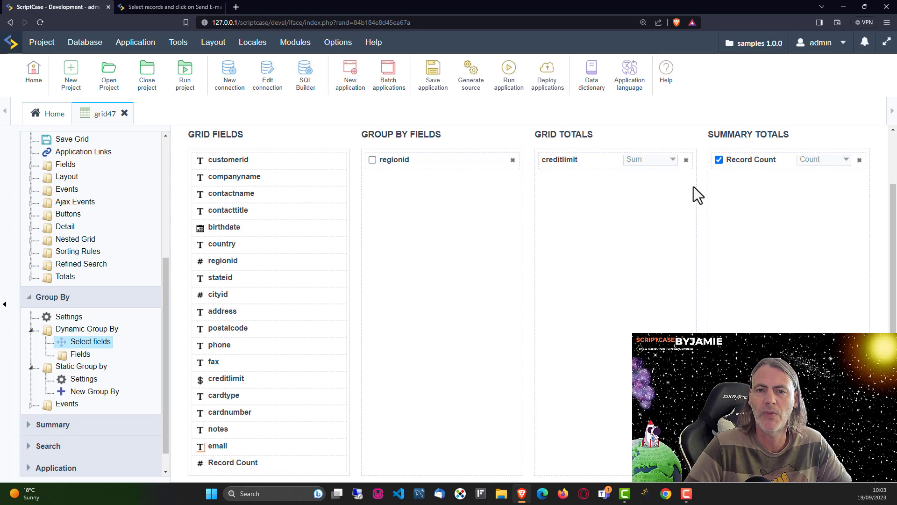
{"action": "left_click", "coordinate": [670, 160]}
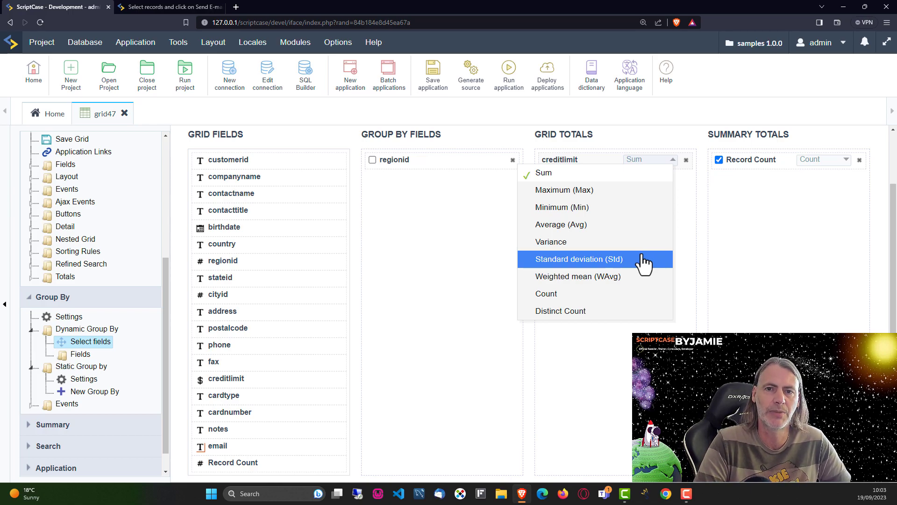
{"action": "left_click", "coordinate": [449, 265]}
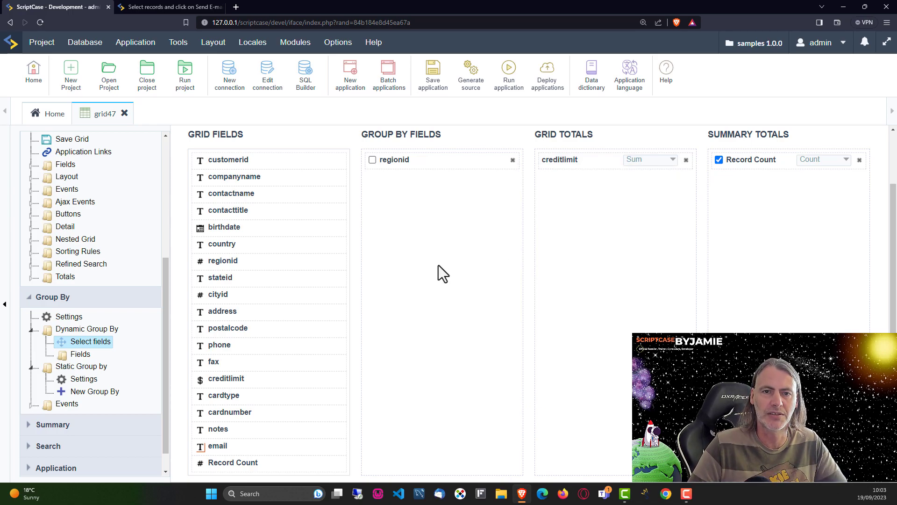
{"action": "left_click", "coordinate": [31, 165]}
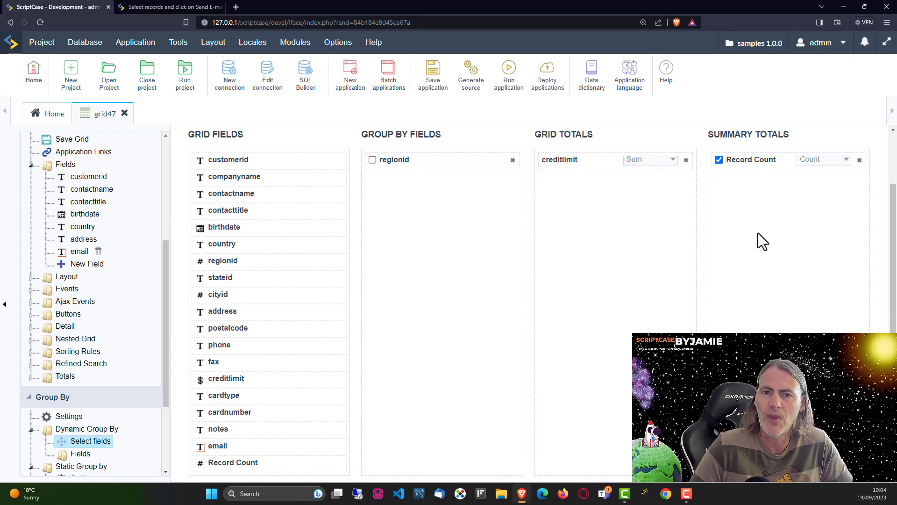
{"action": "left_click", "coordinate": [664, 160]}
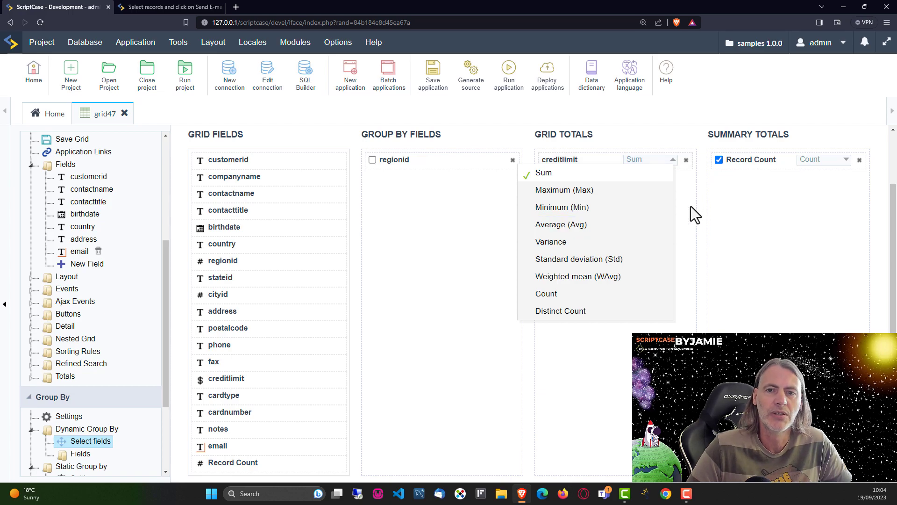
{"action": "left_click", "coordinate": [688, 243]}
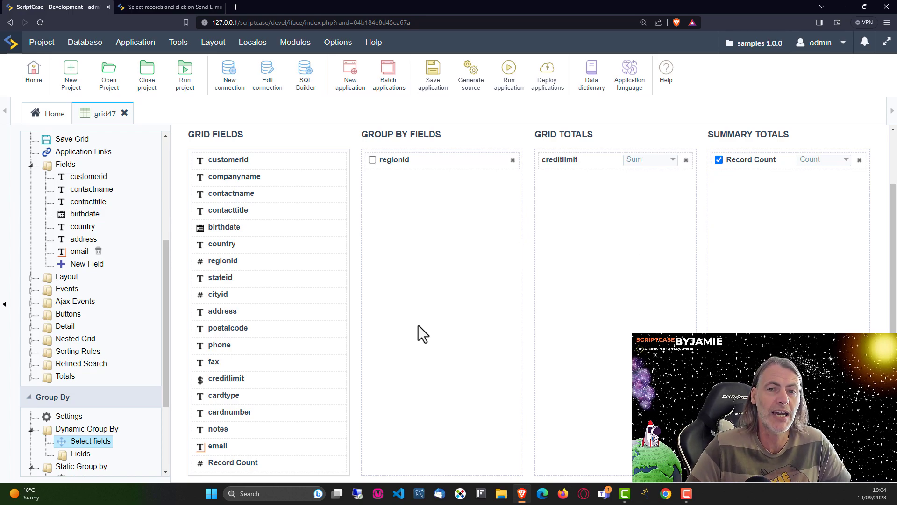
- Save the application, run it to check the resulting grid, and return to the development environment
{"action": "left_click", "coordinate": [433, 77]}
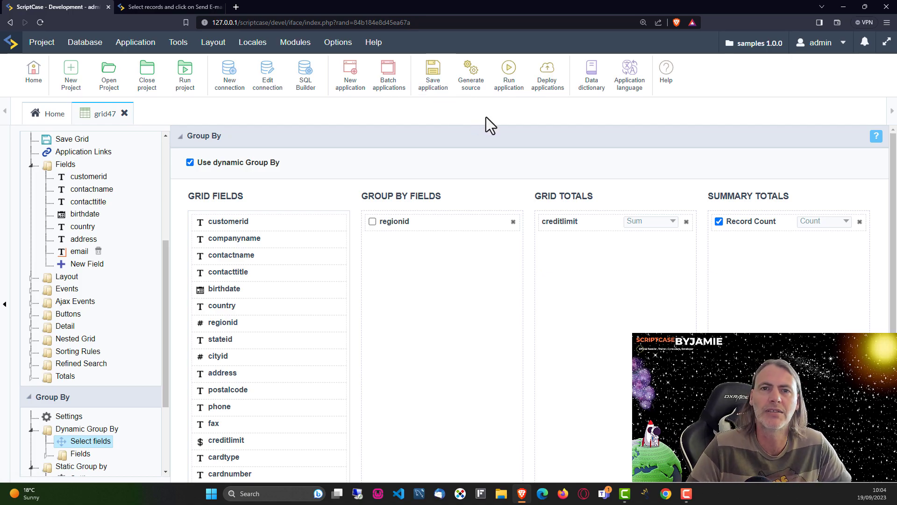
{"action": "left_click", "coordinate": [510, 72]}
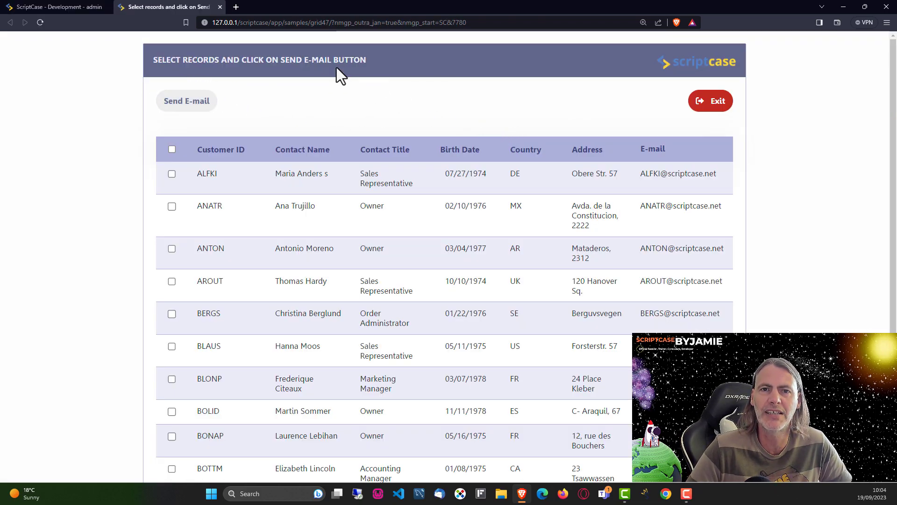
{"action": "left_click", "coordinate": [51, 5]}
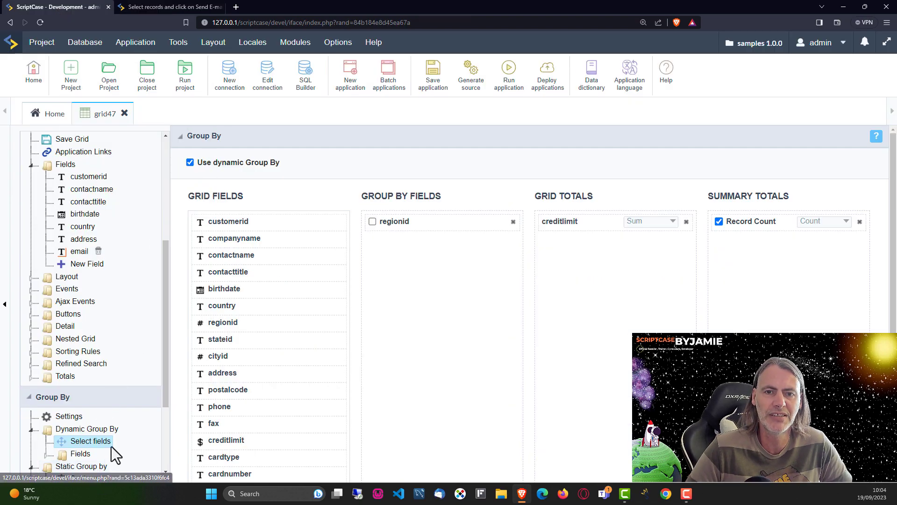
- Review the general Group By settings and the fields included in the dynamic Group By
{"action": "left_click", "coordinate": [71, 418]}
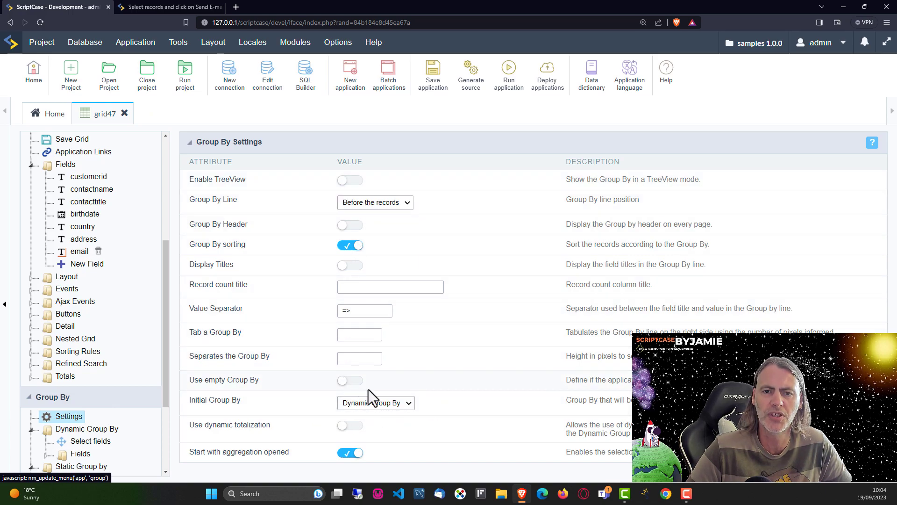
{"action": "left_click", "coordinate": [85, 441]}
{"action": "left_click", "coordinate": [45, 455]}
{"action": "scroll", "coordinate": [125, 438], "scroll_direction": "down", "scroll_amount": 3}
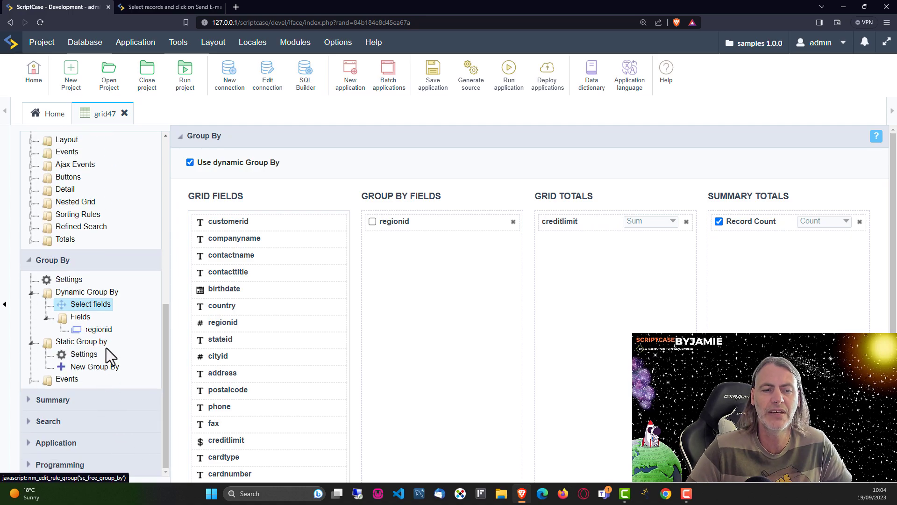
{"action": "scroll", "coordinate": [131, 341], "scroll_direction": "up", "scroll_amount": 6}
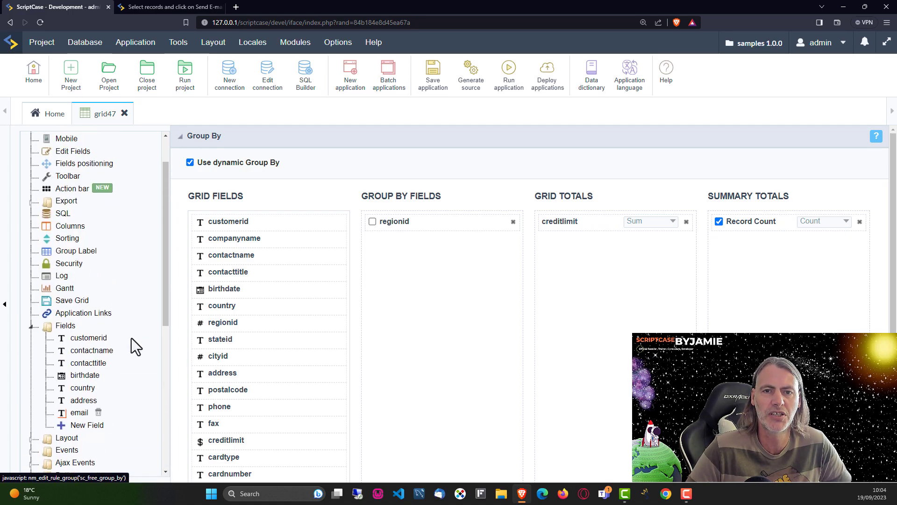
- Add the Group By button to the desktop top toolbar and place it in the Center section after Persistent State
{"action": "left_click", "coordinate": [66, 225]}
{"action": "left_click_drag", "start_coordinate": [439, 244], "coordinate": [439, 310]}
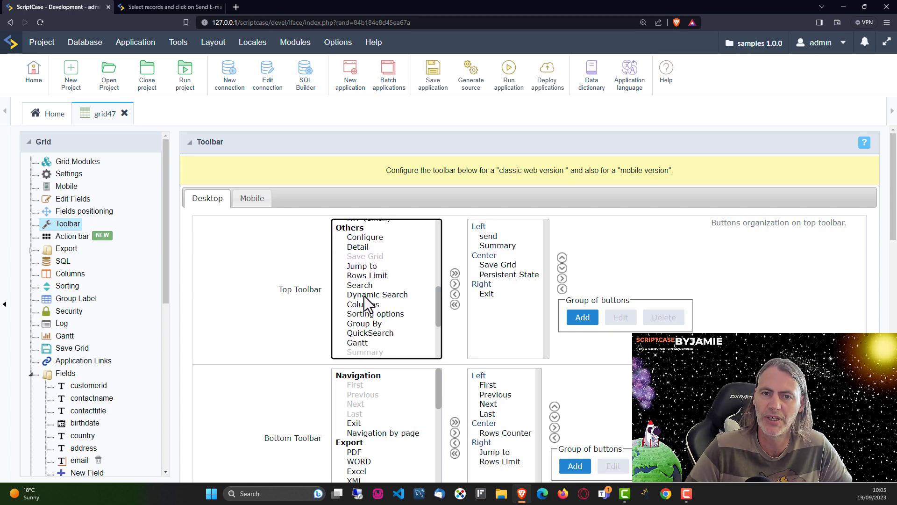
{"action": "left_click", "coordinate": [373, 324]}
{"action": "left_click", "coordinate": [455, 283]}
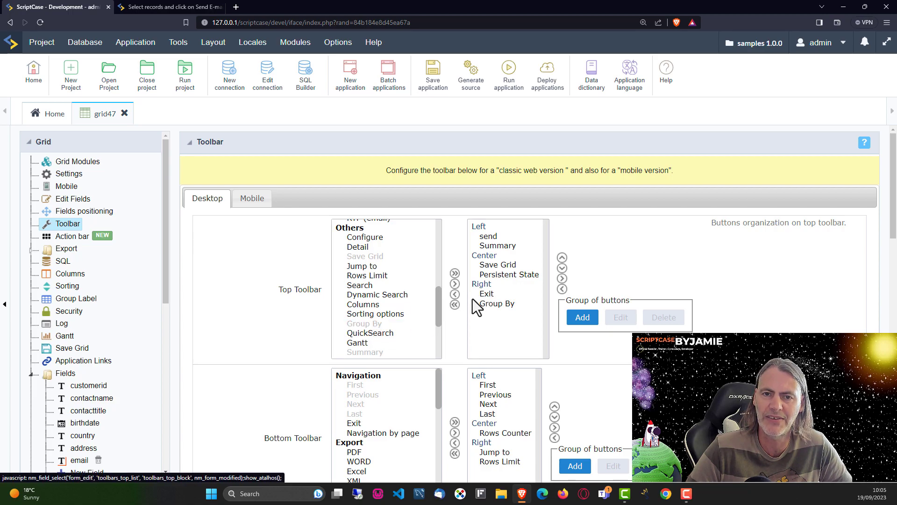
{"action": "left_click", "coordinate": [491, 304]}
{"action": "left_click", "coordinate": [563, 257]}
{"action": "left_click", "coordinate": [562, 257]}
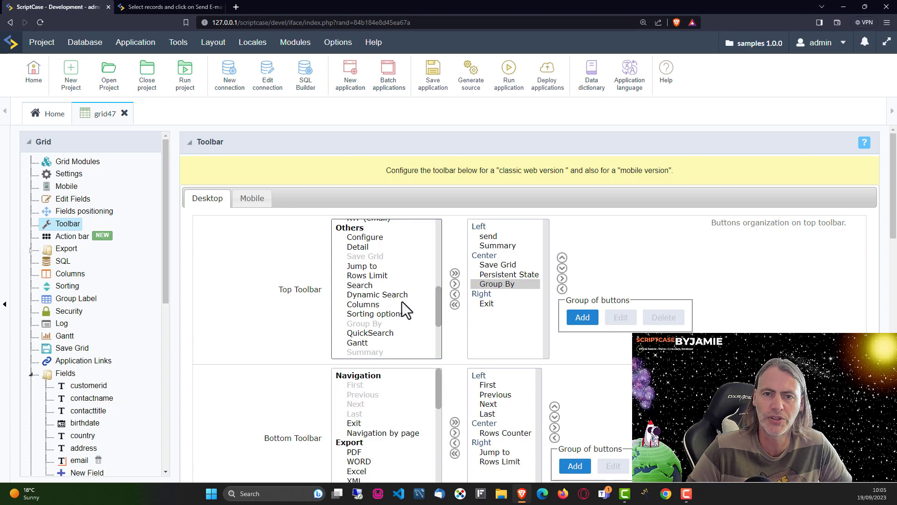
- Examine the remaining buttons available for the top toolbar, including the sorting and separator options, and the bottom toolbar layout
{"action": "left_click", "coordinate": [367, 304]}
{"action": "left_click", "coordinate": [407, 316]}
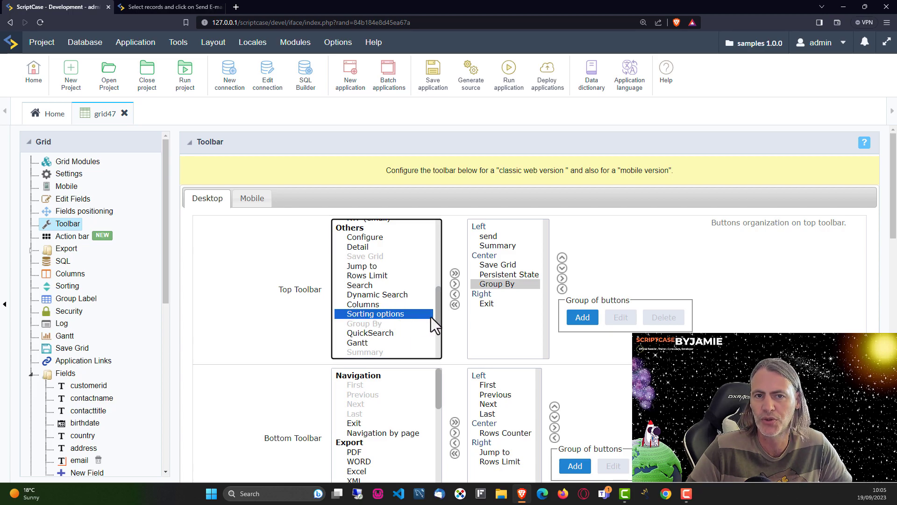
{"action": "left_click_drag", "start_coordinate": [439, 309], "coordinate": [435, 341]}
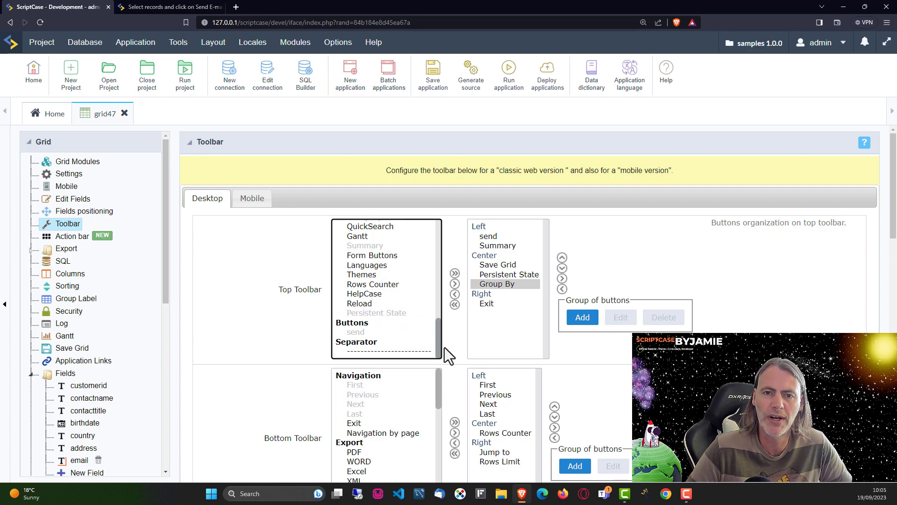
{"action": "scroll", "coordinate": [456, 334], "scroll_direction": "down", "scroll_amount": 4}
{"action": "scroll", "coordinate": [458, 304], "scroll_direction": "up", "scroll_amount": 4}
{"action": "scroll", "coordinate": [486, 299], "scroll_direction": "down", "scroll_amount": 1}
{"action": "left_click_drag", "start_coordinate": [265, 345], "coordinate": [328, 346]}
{"action": "left_click", "coordinate": [456, 302]}
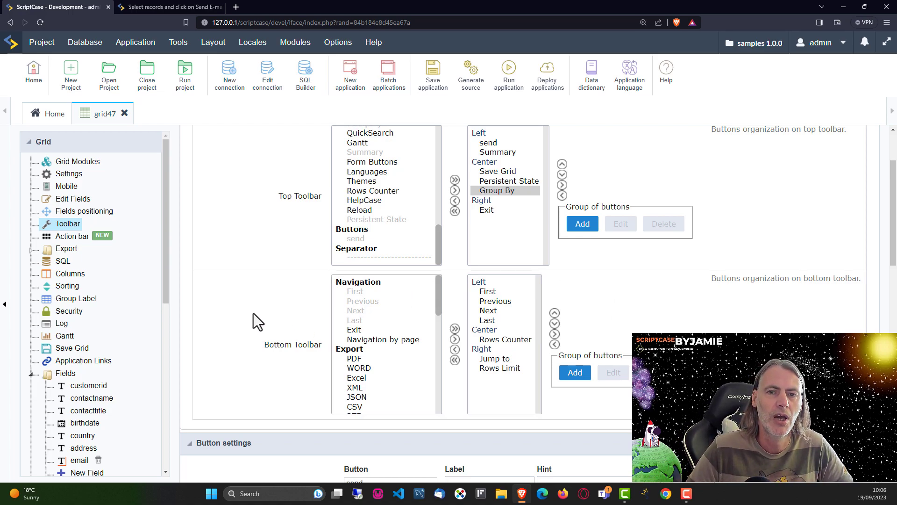
- Run the application and group the grid records by Region
{"action": "left_click", "coordinate": [512, 71]}
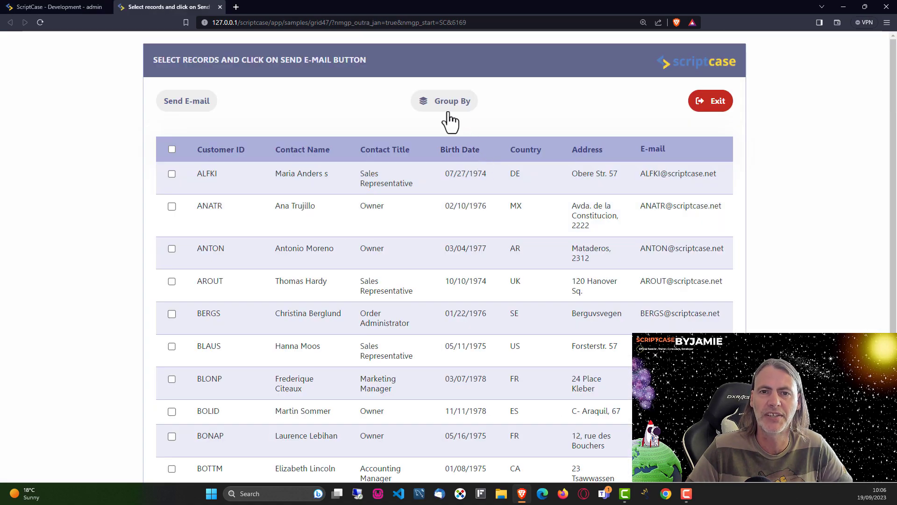
{"action": "left_click", "coordinate": [443, 108]}
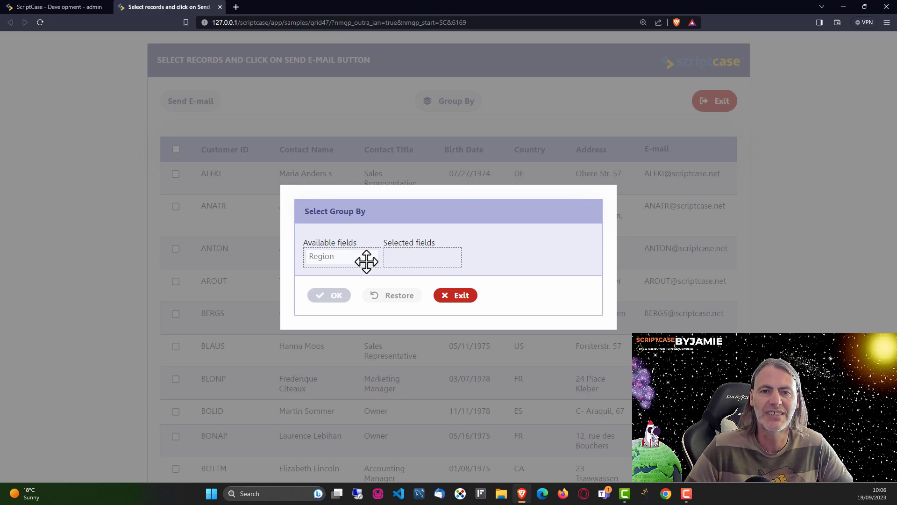
{"action": "left_click_drag", "start_coordinate": [364, 254], "coordinate": [415, 256]}
{"action": "left_click", "coordinate": [345, 298]}
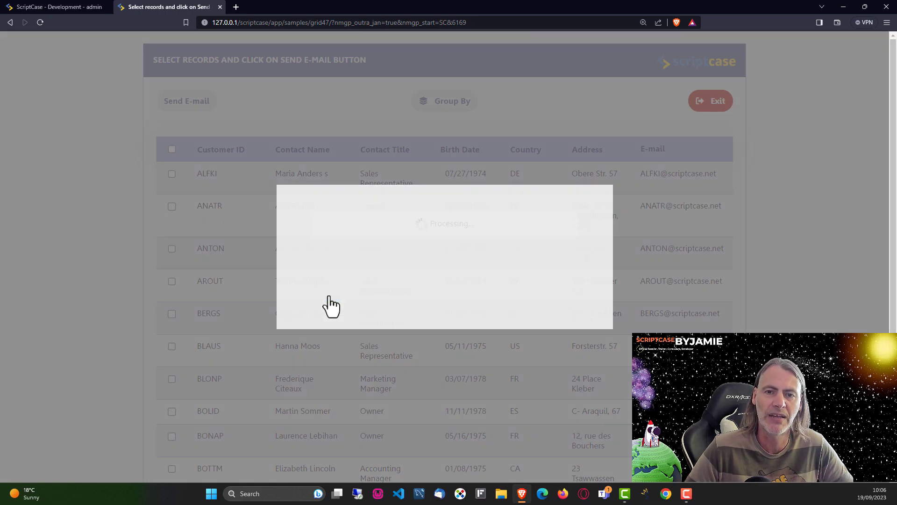
- Check how the region group headings identify each group in the grid, and return to the development environment
{"action": "scroll", "coordinate": [221, 187], "scroll_direction": "down", "scroll_amount": 1}
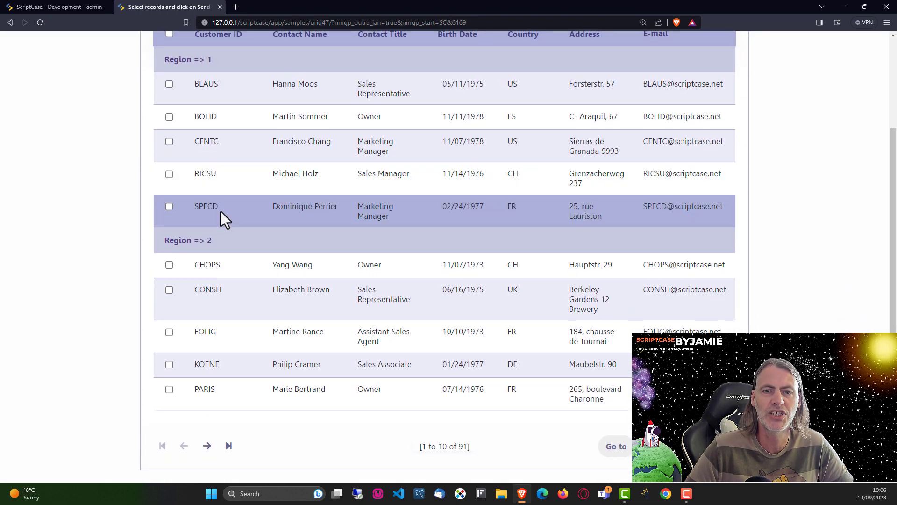
{"action": "scroll", "coordinate": [221, 265], "scroll_direction": "up", "scroll_amount": 1}
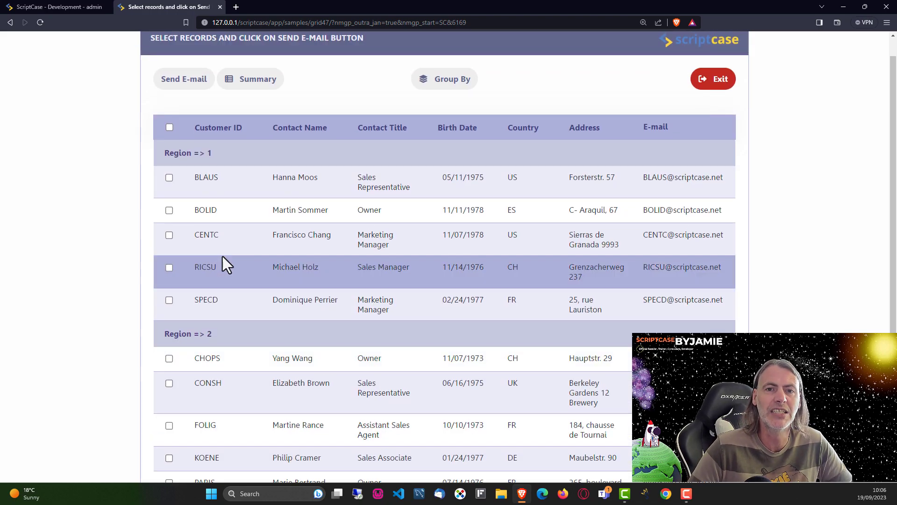
{"action": "left_click_drag", "start_coordinate": [211, 152], "coordinate": [161, 153]}
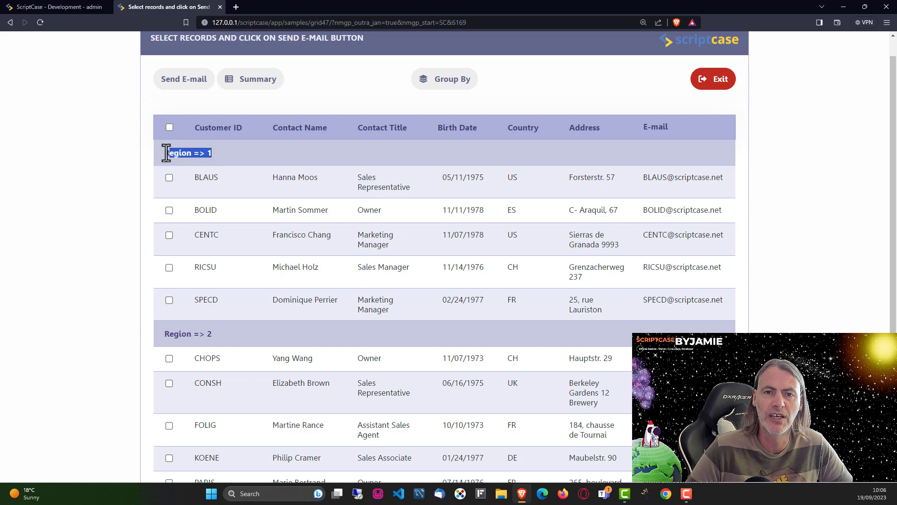
{"action": "left_click", "coordinate": [211, 334]}
{"action": "left_click_drag", "start_coordinate": [212, 333], "coordinate": [158, 334]}
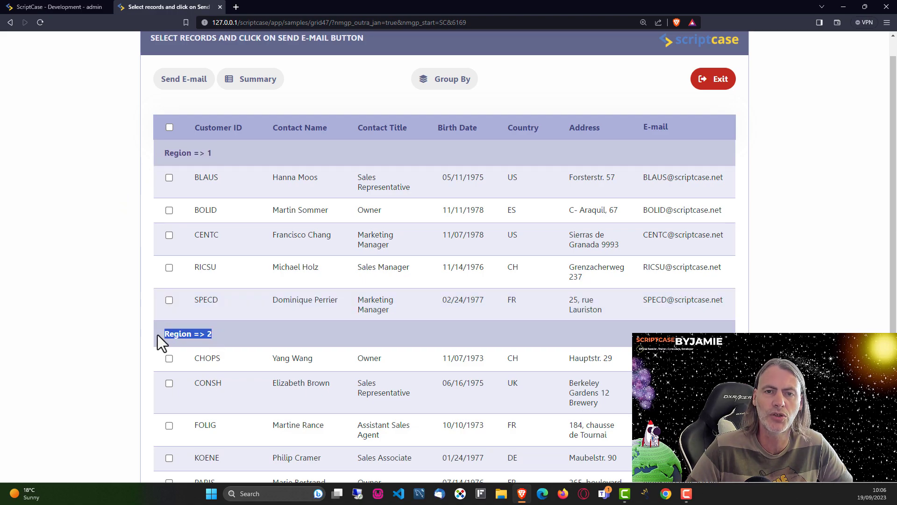
{"action": "left_click", "coordinate": [84, 6]}
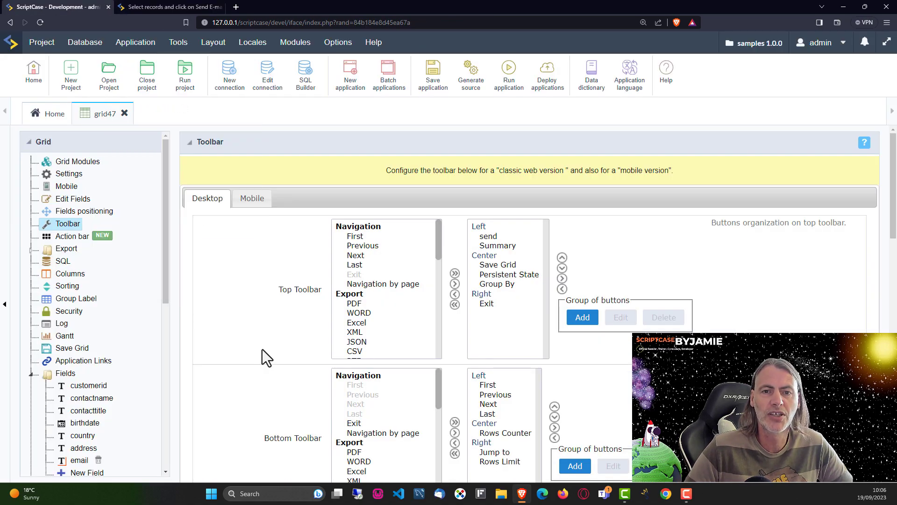
- Open the settings of the regionid field under the dynamic Group By and bring up its lookup options
{"action": "scroll", "coordinate": [251, 341], "scroll_direction": "down", "scroll_amount": 2}
{"action": "scroll", "coordinate": [140, 365], "scroll_direction": "down", "scroll_amount": 2}
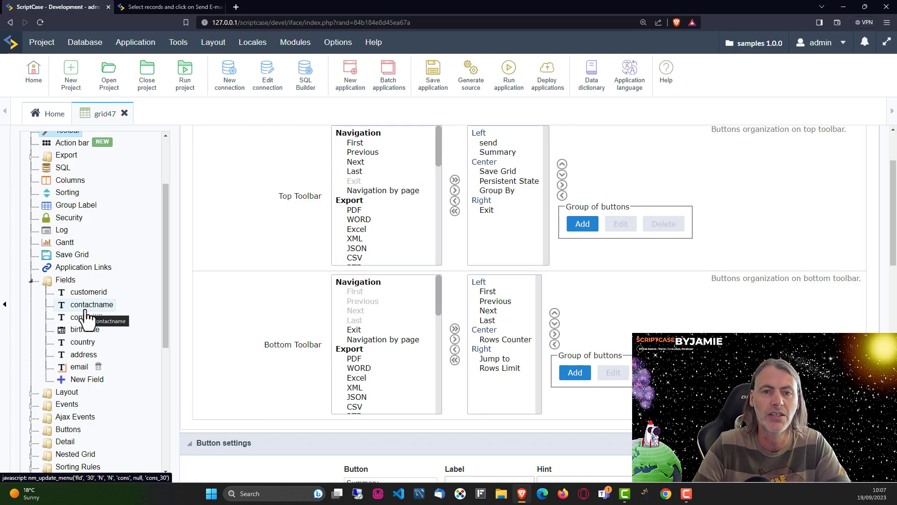
{"action": "scroll", "coordinate": [85, 318], "scroll_direction": "down", "scroll_amount": 5}
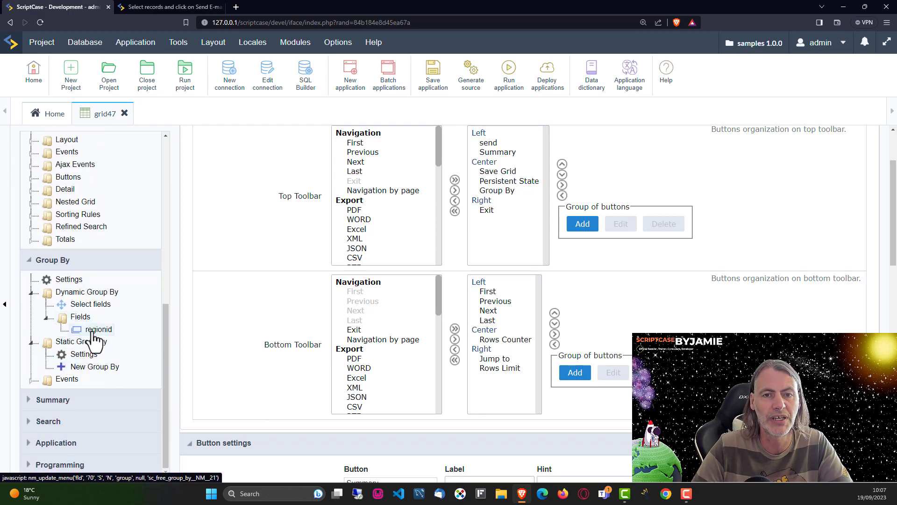
{"action": "left_click", "coordinate": [93, 329]}
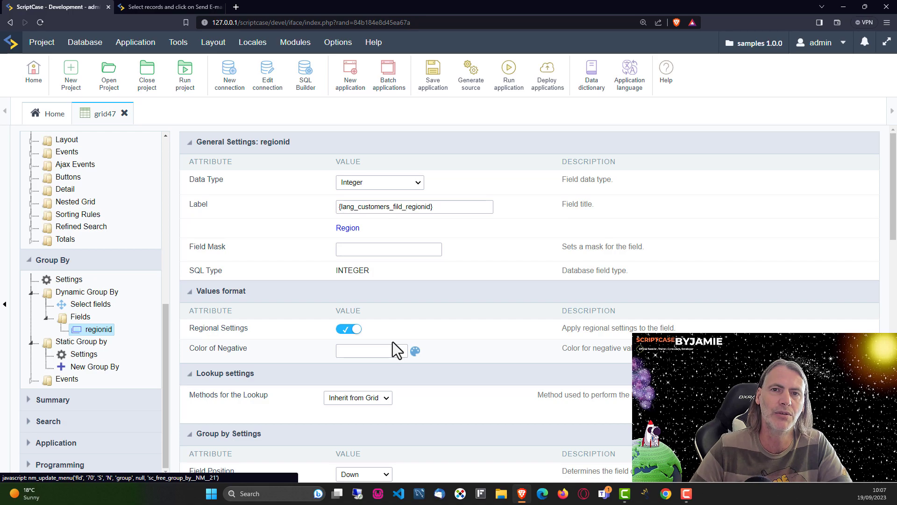
{"action": "scroll", "coordinate": [86, 233], "scroll_direction": "up", "scroll_amount": 4}
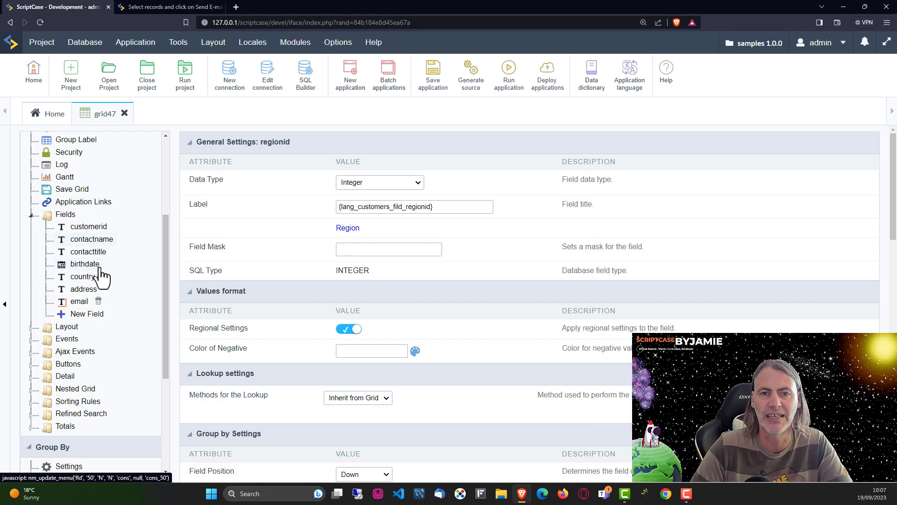
{"action": "scroll", "coordinate": [256, 323], "scroll_direction": "down", "scroll_amount": 2}
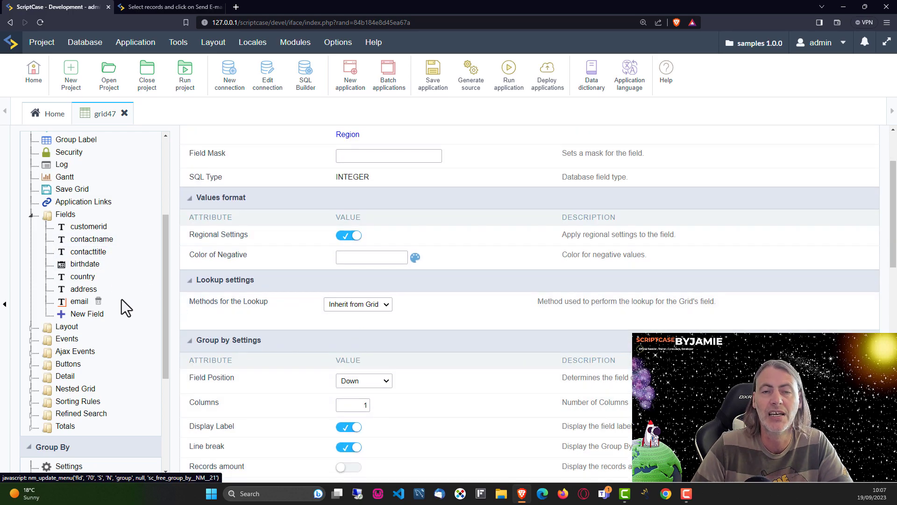
{"action": "scroll", "coordinate": [134, 333], "scroll_direction": "down", "scroll_amount": 4}
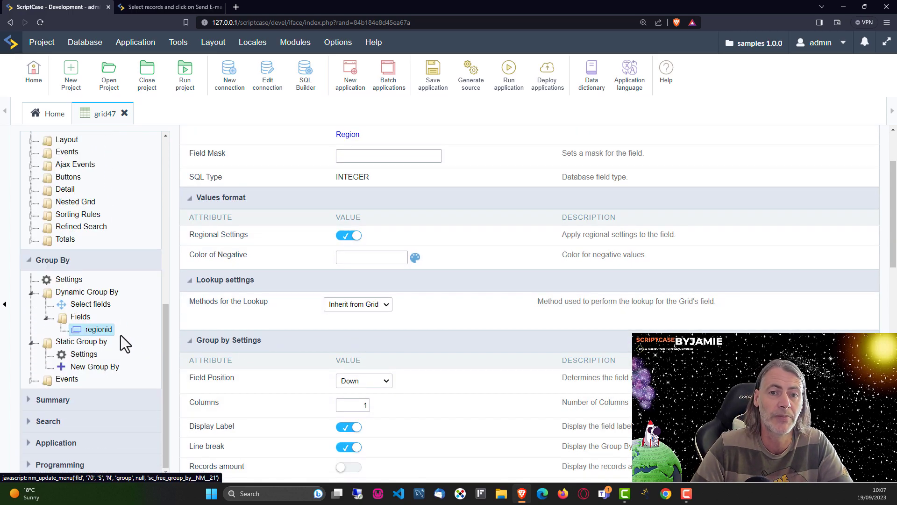
- Set regionid's lookup to Automatic, create its select from the region table with key regionid showing regiondescription, and choose the connection
{"action": "left_click", "coordinate": [383, 305]}
{"action": "left_click", "coordinate": [373, 327]}
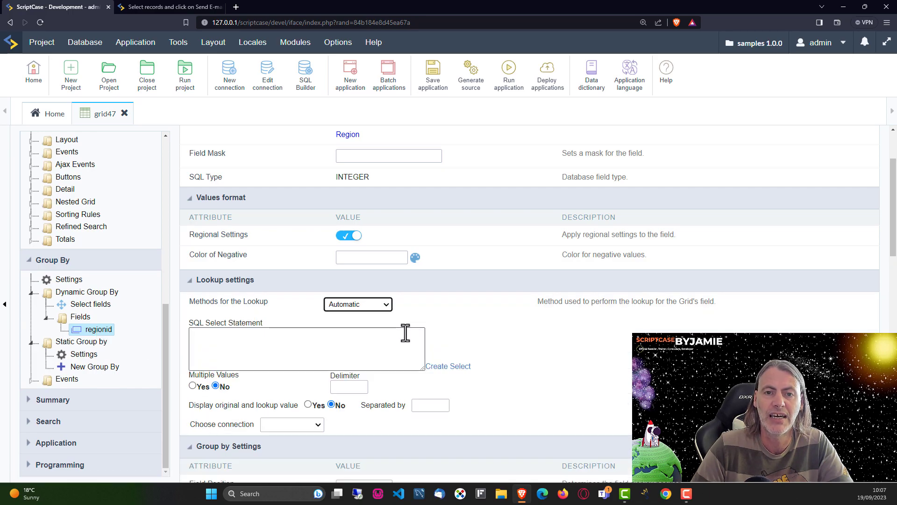
{"action": "left_click", "coordinate": [455, 367]}
{"action": "left_click", "coordinate": [399, 358]}
{"action": "scroll", "coordinate": [377, 300], "scroll_direction": "down", "scroll_amount": 5}
{"action": "scroll", "coordinate": [378, 301], "scroll_direction": "down", "scroll_amount": 3}
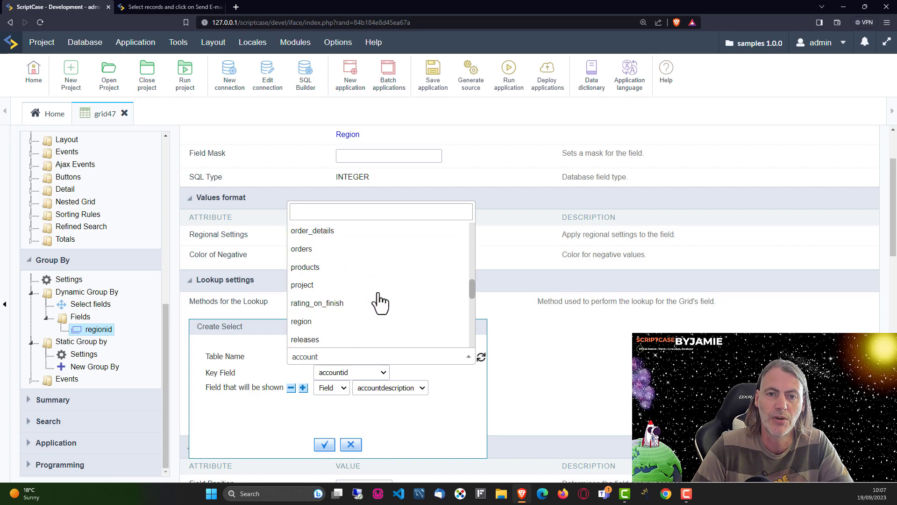
{"action": "left_click", "coordinate": [364, 311]}
{"action": "left_click", "coordinate": [405, 390]}
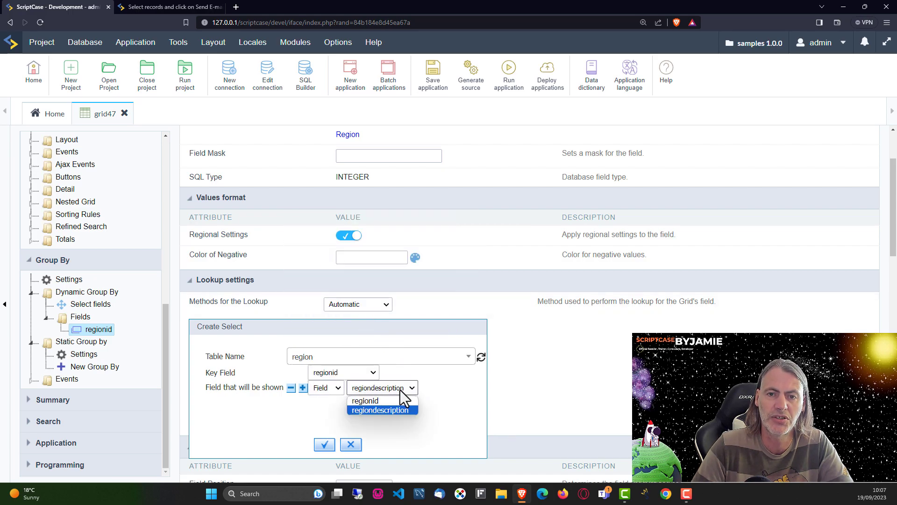
{"action": "left_click", "coordinate": [386, 413]}
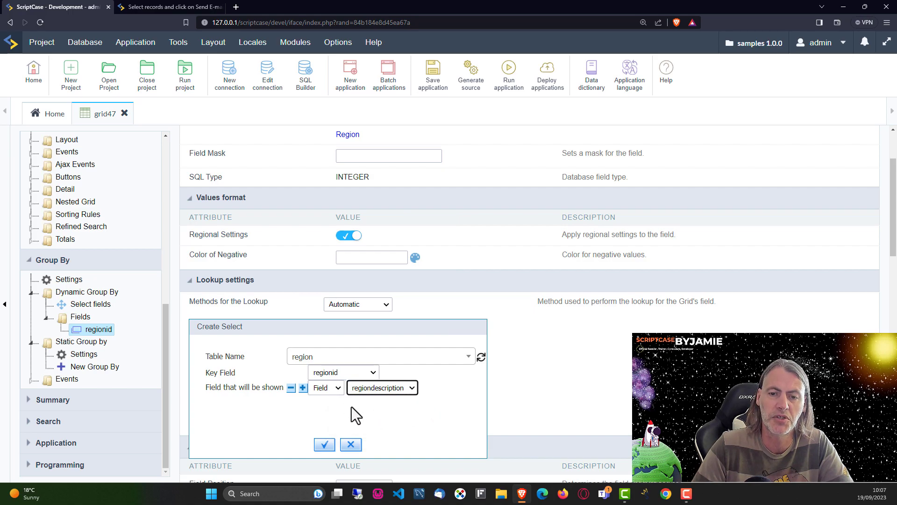
{"action": "left_click", "coordinate": [325, 445]}
{"action": "left_click", "coordinate": [309, 425]}
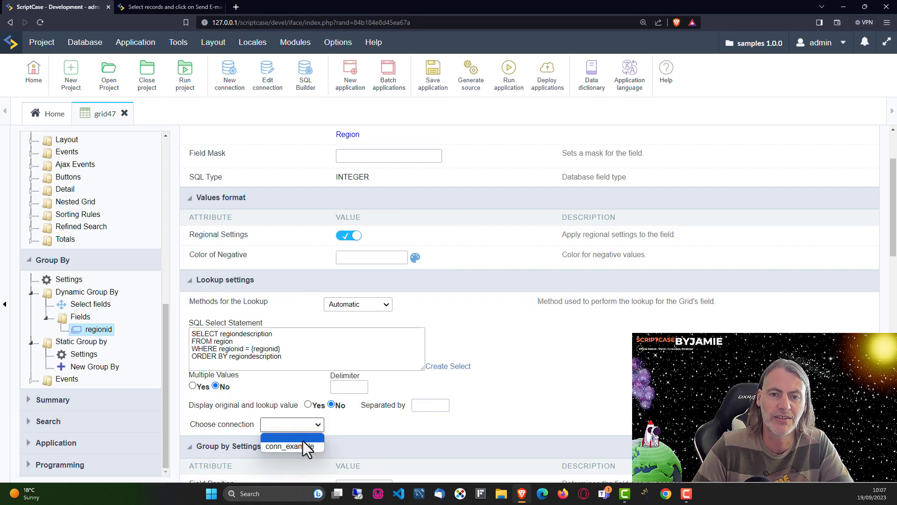
{"action": "left_click", "coordinate": [305, 442]}
- Run the application again with the new lookup and regroup the grid by Region, moving the error window aside
{"action": "left_click", "coordinate": [504, 63]}
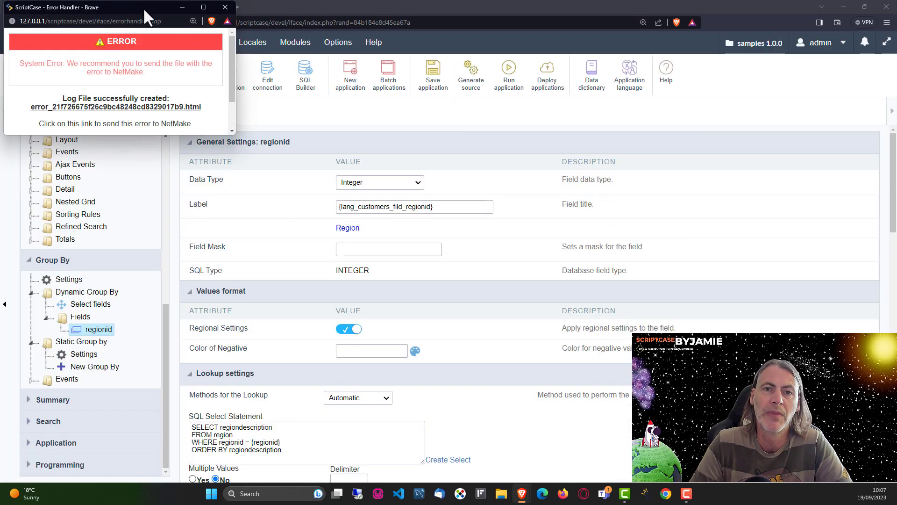
{"action": "left_click_drag", "start_coordinate": [126, 7], "coordinate": [0, 119]}
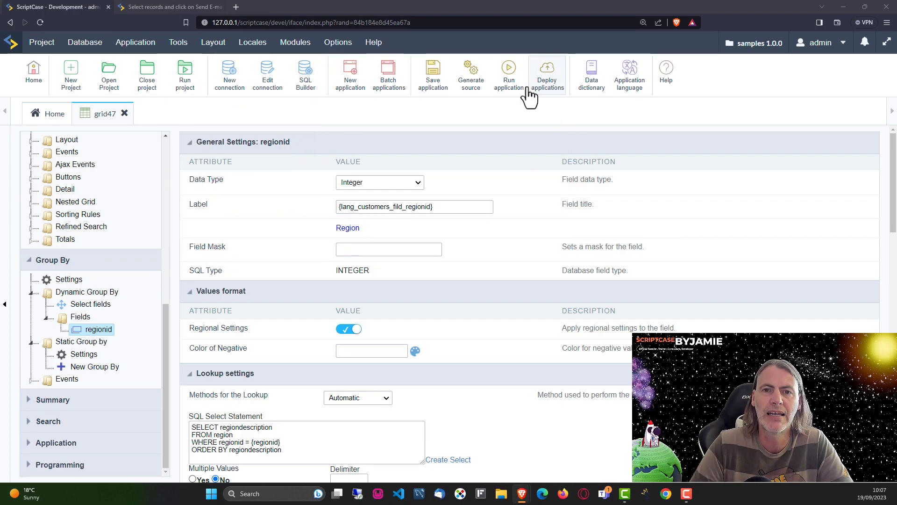
{"action": "left_click", "coordinate": [498, 78]}
{"action": "left_click", "coordinate": [140, 7]}
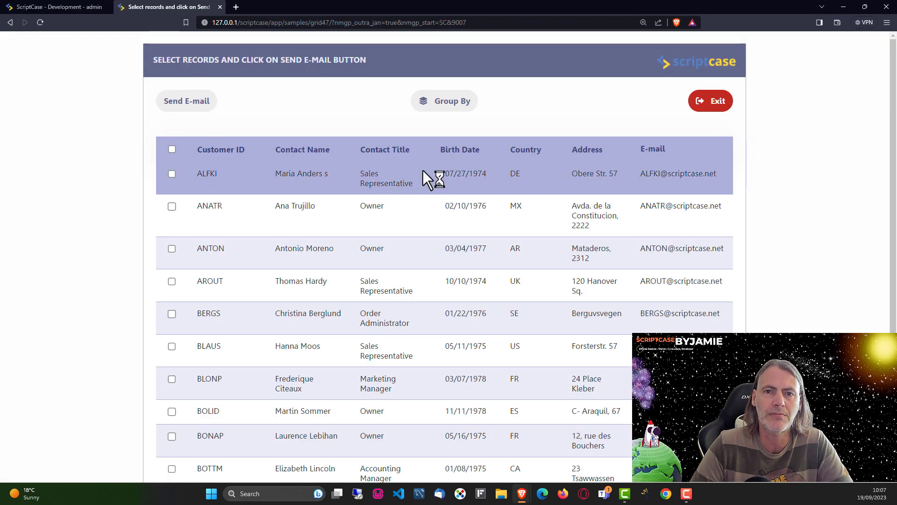
{"action": "left_click", "coordinate": [446, 107]}
{"action": "left_click_drag", "start_coordinate": [339, 257], "coordinate": [411, 258]}
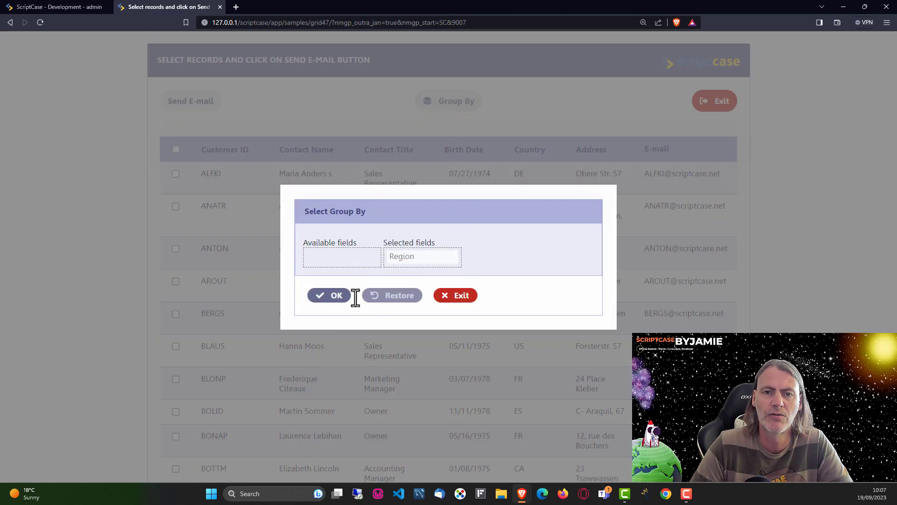
{"action": "left_click", "coordinate": [333, 300]}
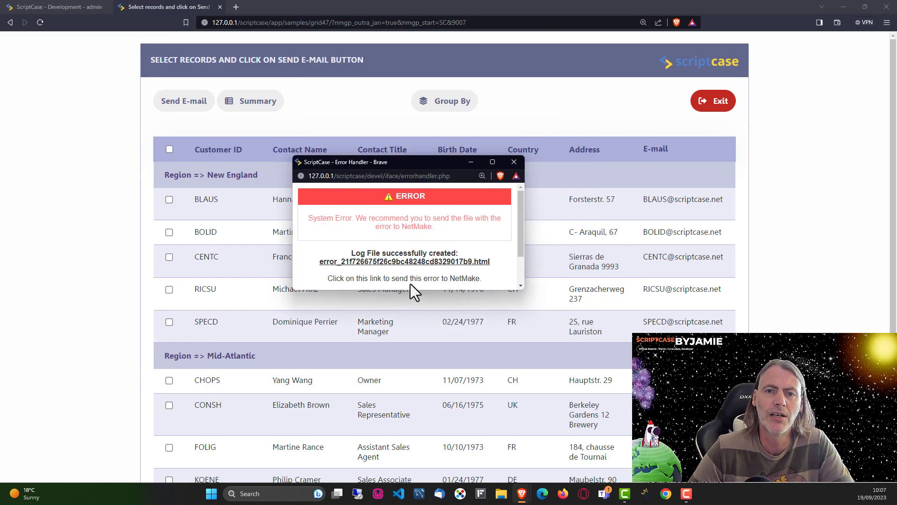
- Open the error log file, read the reported script problem, close the log and return to the development environment
{"action": "left_click", "coordinate": [453, 263]}
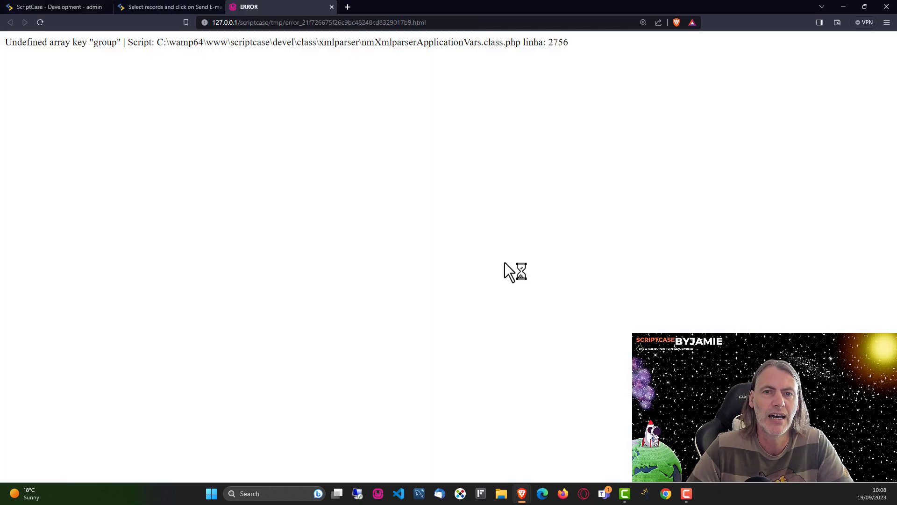
{"action": "left_click_drag", "start_coordinate": [6, 43], "coordinate": [553, 59]}
{"action": "left_click", "coordinate": [539, 77]}
{"action": "left_click_drag", "start_coordinate": [9, 43], "coordinate": [585, 40]}
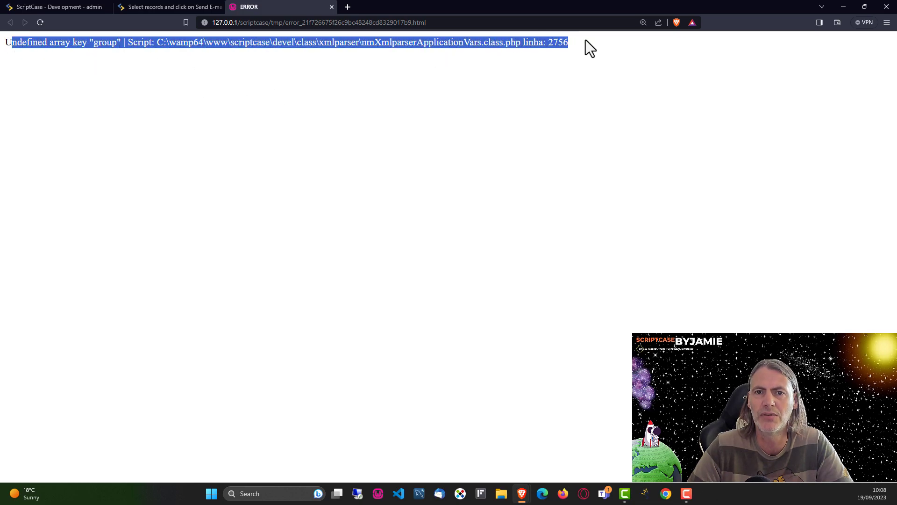
{"action": "left_click", "coordinate": [331, 6]}
{"action": "left_click", "coordinate": [91, 6]}
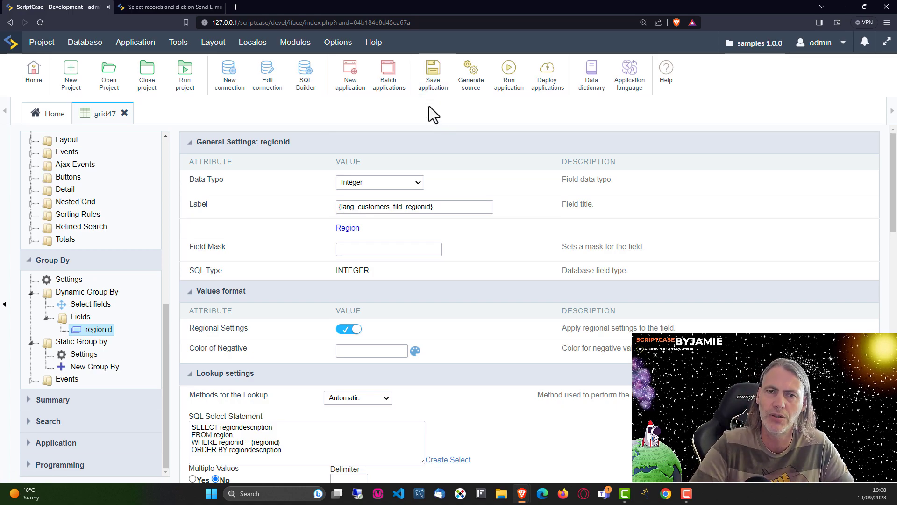
- Save the application, open the error log file that is offered, read the reported script problem and close the log
{"action": "left_click", "coordinate": [438, 75]}
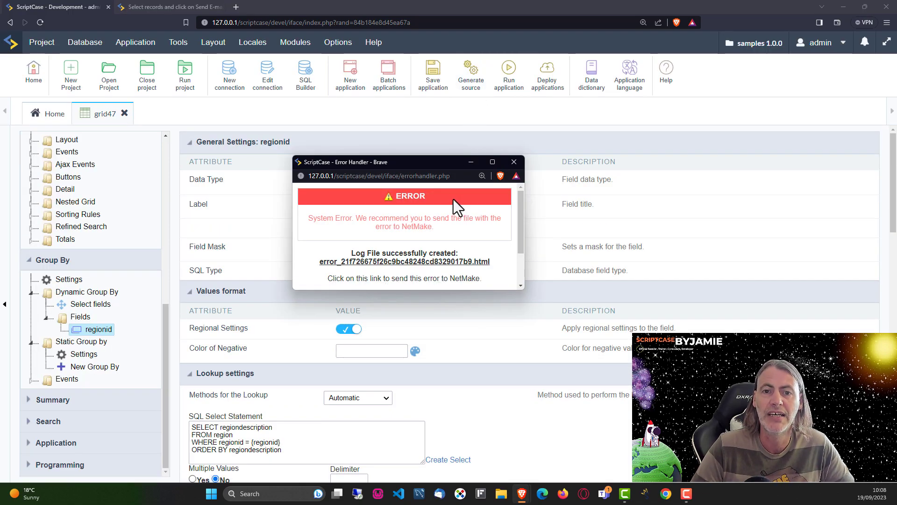
{"action": "left_click", "coordinate": [386, 261]}
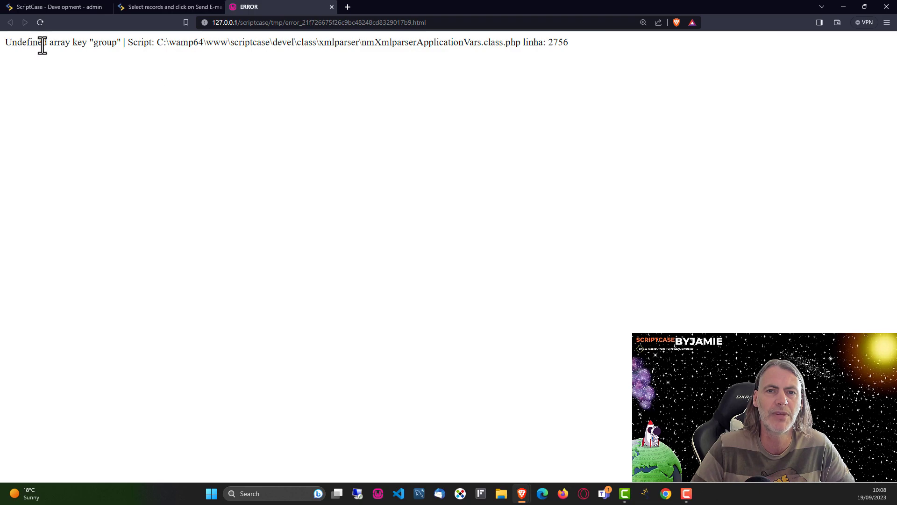
{"action": "left_click_drag", "start_coordinate": [9, 45], "coordinate": [572, 47]}
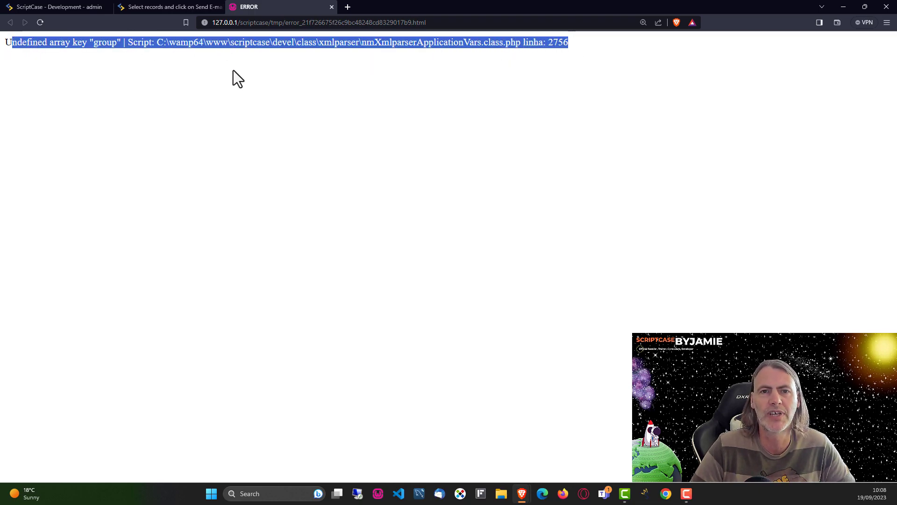
{"action": "left_click", "coordinate": [32, 53]}
{"action": "left_click_drag", "start_coordinate": [4, 44], "coordinate": [520, 42]}
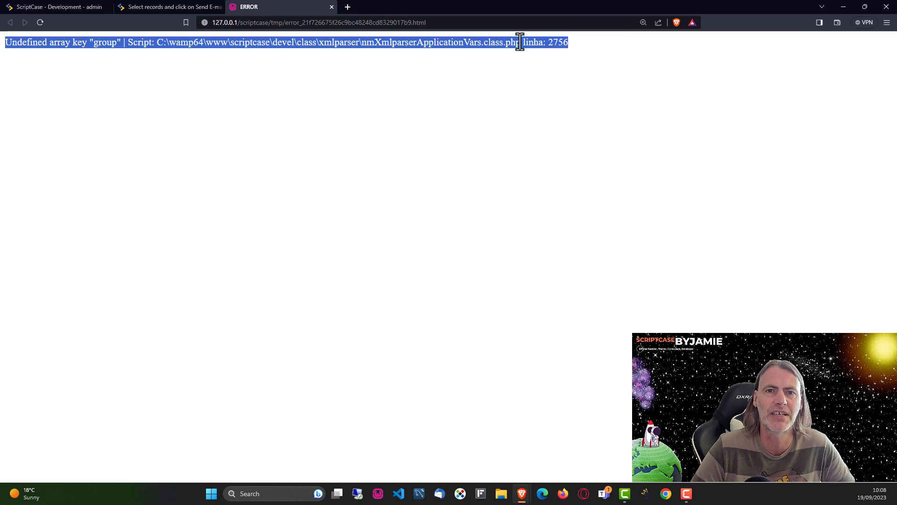
{"action": "left_click", "coordinate": [330, 6]}
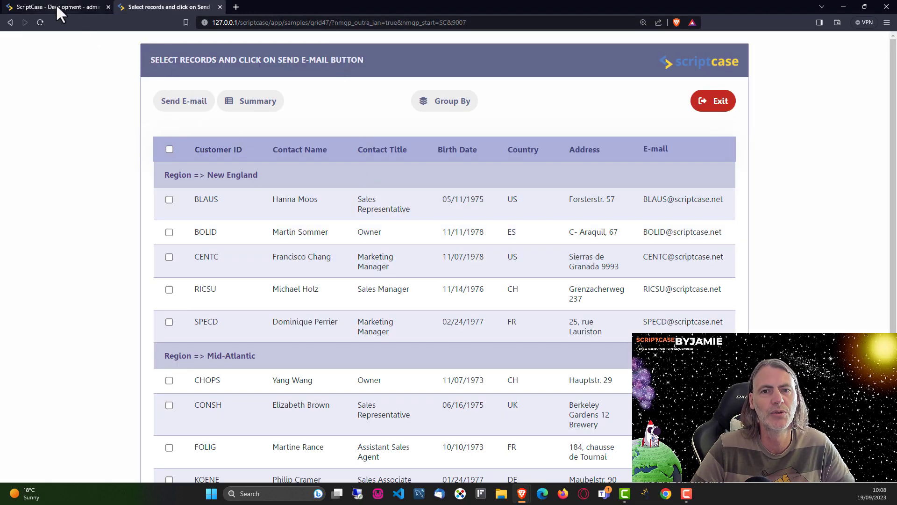
- Return to the development environment and review the regionid field's lookup, Group By and line layout settings
{"action": "left_click", "coordinate": [55, 7]}
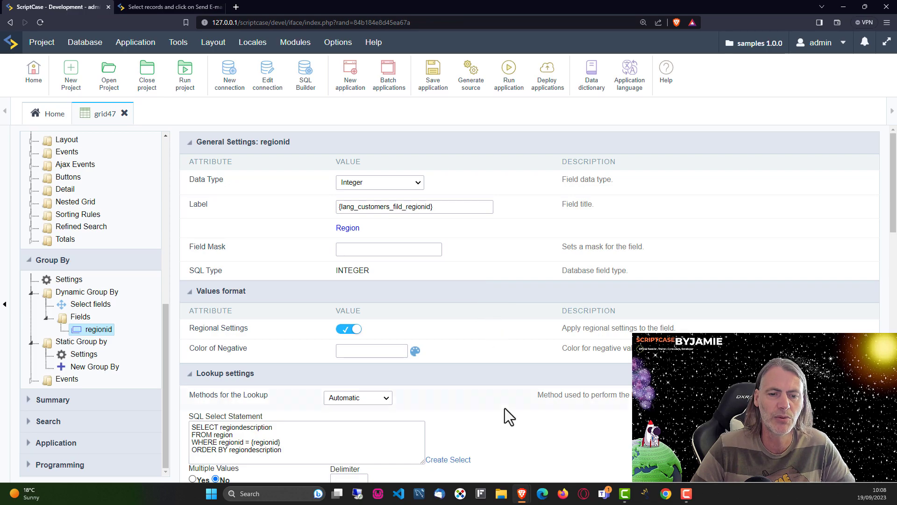
{"action": "scroll", "coordinate": [504, 388], "scroll_direction": "down", "scroll_amount": 10}
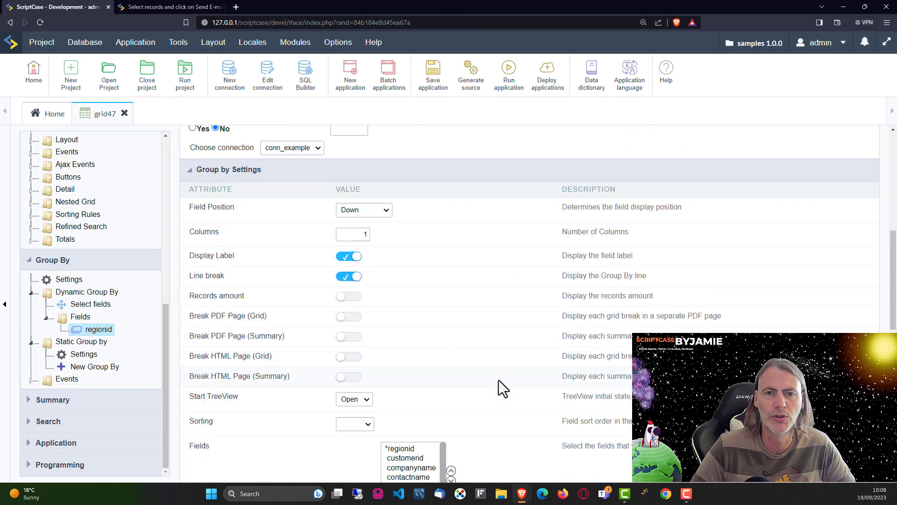
{"action": "scroll", "coordinate": [470, 400], "scroll_direction": "down", "scroll_amount": 4}
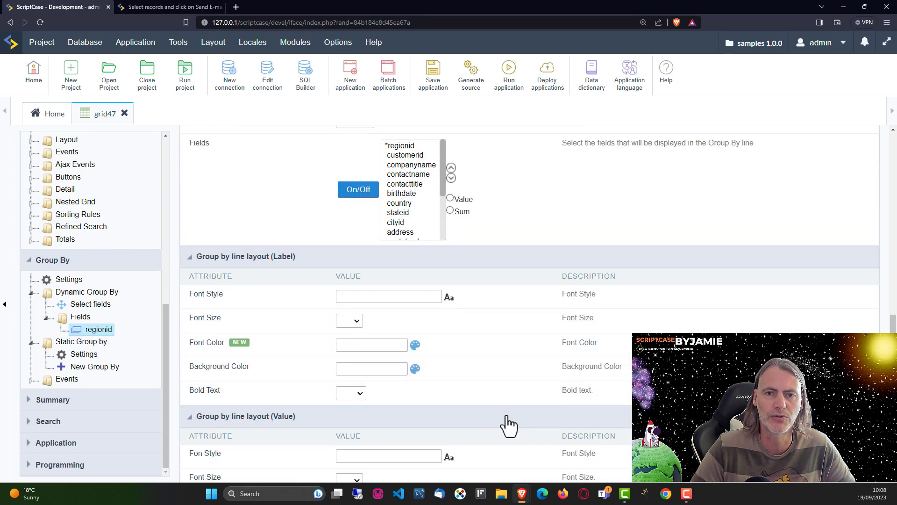
{"action": "scroll", "coordinate": [502, 416], "scroll_direction": "up", "scroll_amount": 10}
{"action": "scroll", "coordinate": [503, 413], "scroll_direction": "up", "scroll_amount": 2}
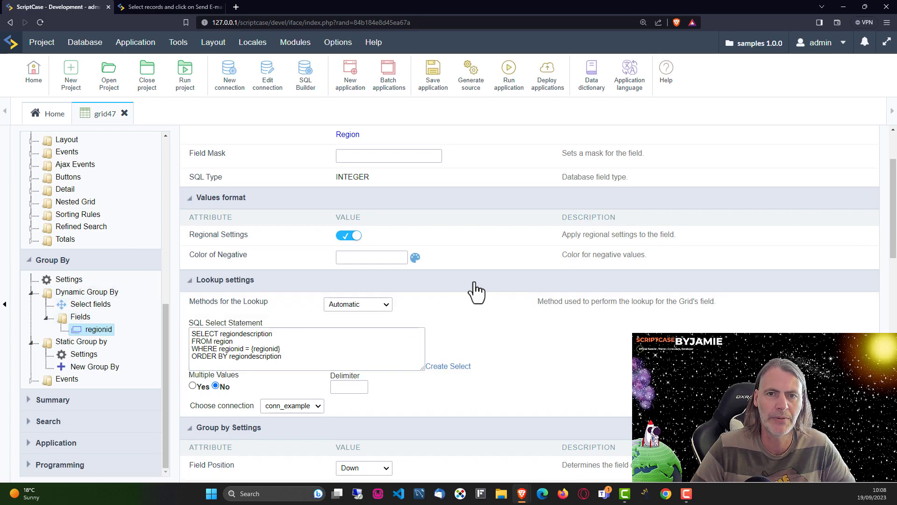
{"action": "scroll", "coordinate": [475, 293], "scroll_direction": "up", "scroll_amount": 2}
- Test grouping in the running grid by removing Region from the selected Group By fields and applying, and regroup by Region
{"action": "left_click", "coordinate": [169, 8]}
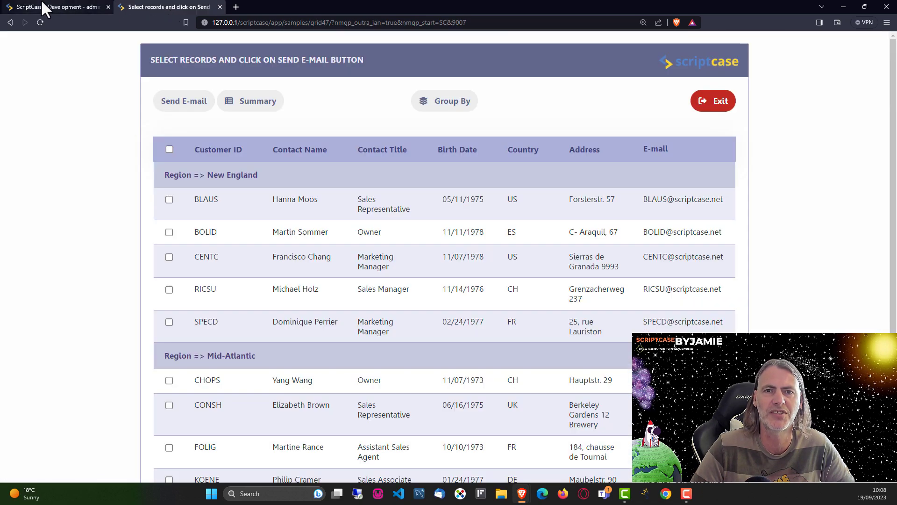
{"action": "left_click", "coordinate": [445, 106]}
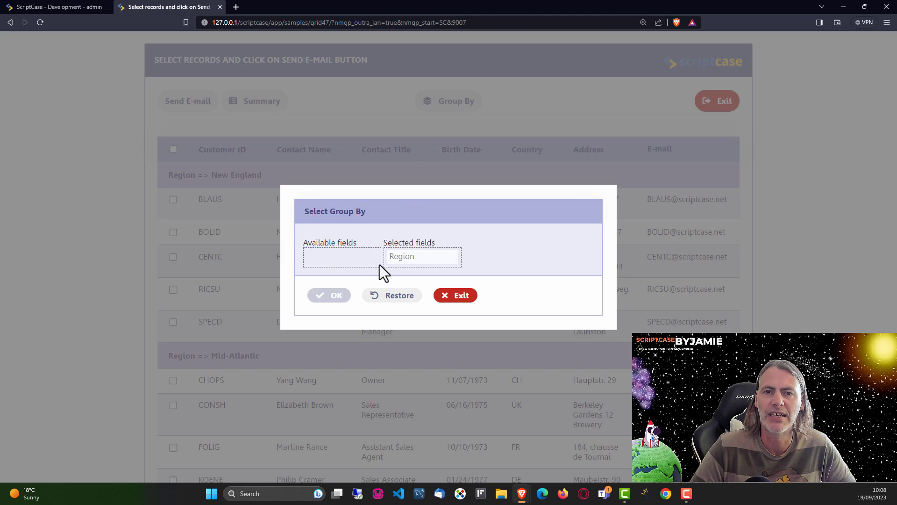
{"action": "left_click_drag", "start_coordinate": [415, 256], "coordinate": [342, 257]}
{"action": "left_click", "coordinate": [345, 295]}
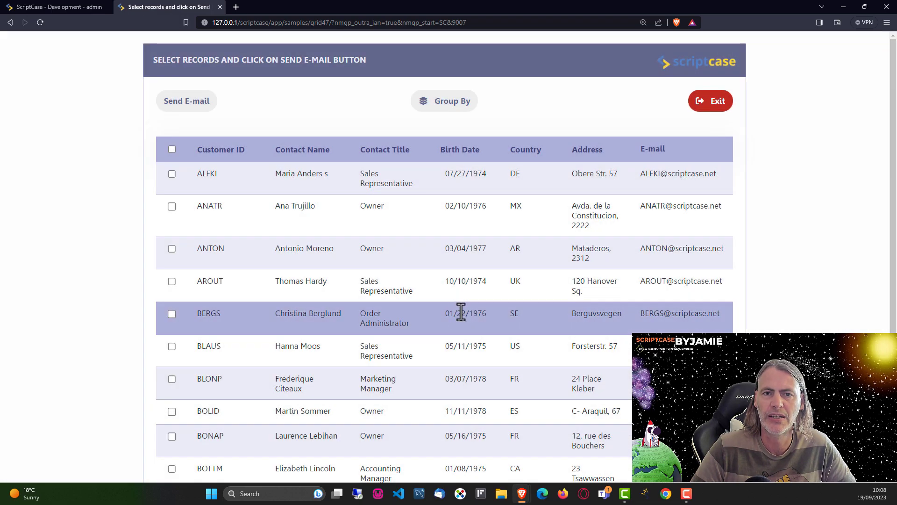
{"action": "left_click", "coordinate": [447, 104]}
{"action": "left_click_drag", "start_coordinate": [362, 256], "coordinate": [416, 257]}
{"action": "left_click", "coordinate": [332, 295]}
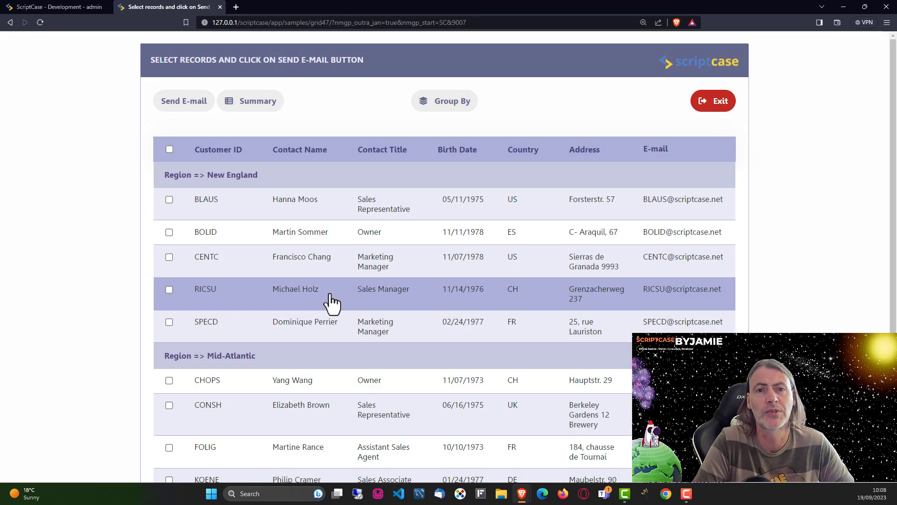